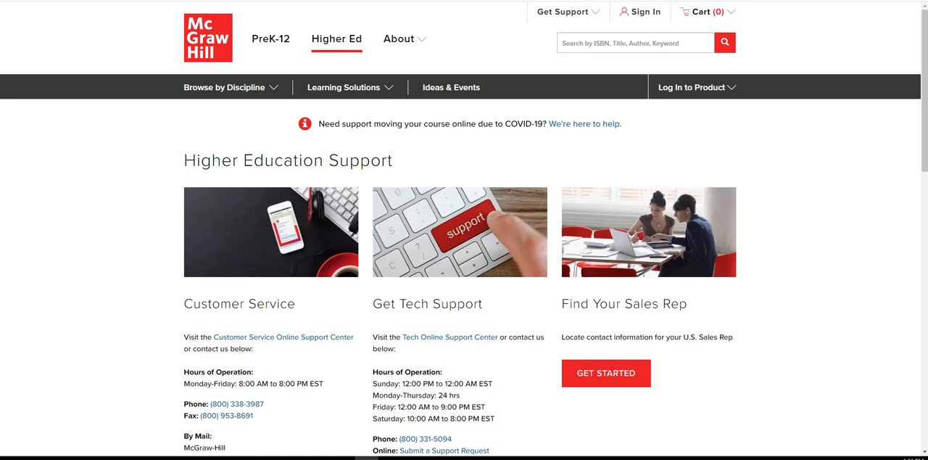
- Open the sales representative finder from the Higher Education Support page and choose Texas as the state
click(611, 376)
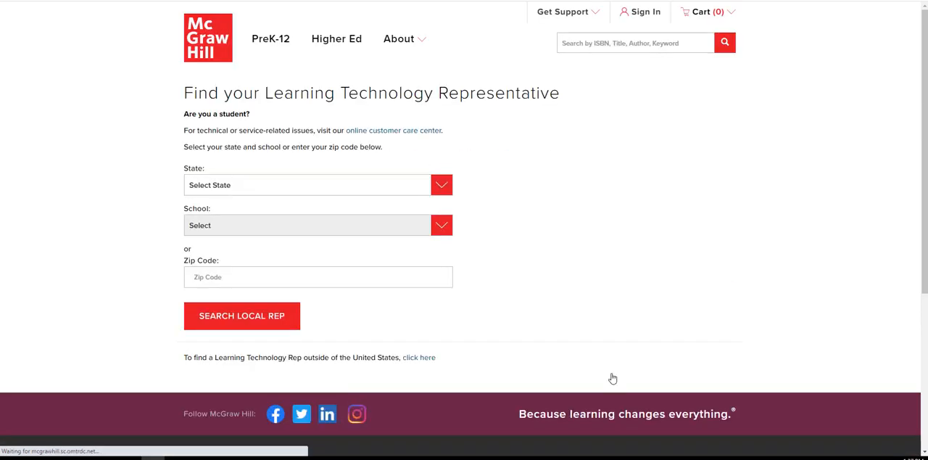
click(443, 186)
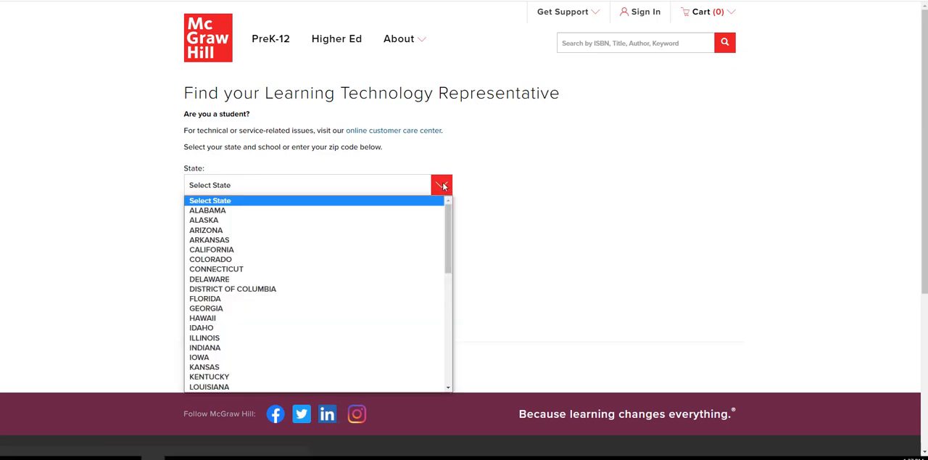
key(t)
scroll(378, 359, up, 3)
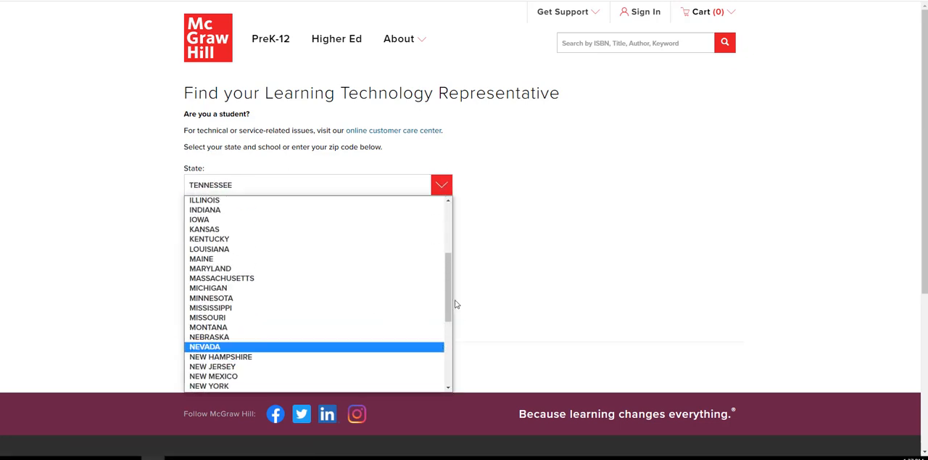
drag(450, 300, 443, 375)
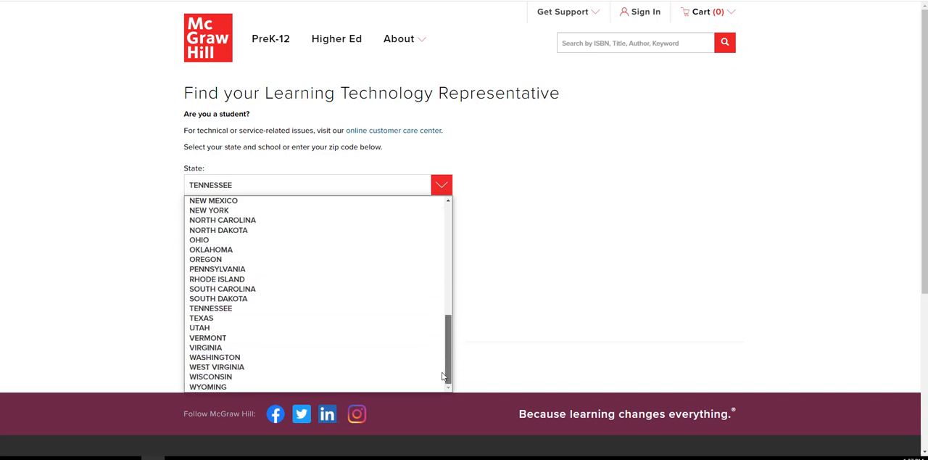
click(219, 319)
- Choose Houston Baptist Univ as the school and search for its local representative
click(312, 231)
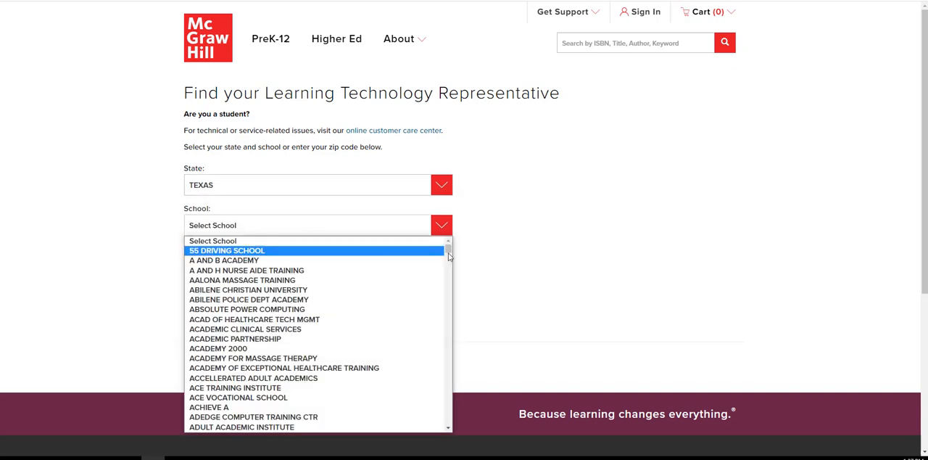
drag(449, 247, 449, 266)
key(h)
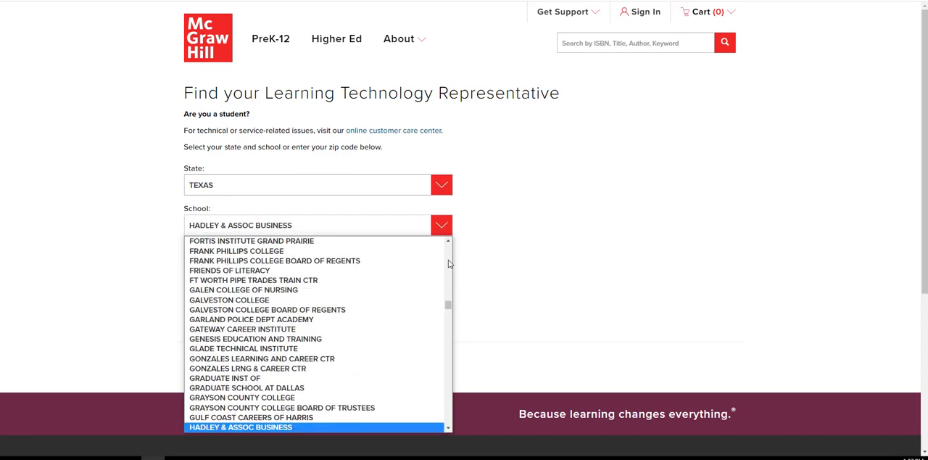
drag(449, 307, 448, 314)
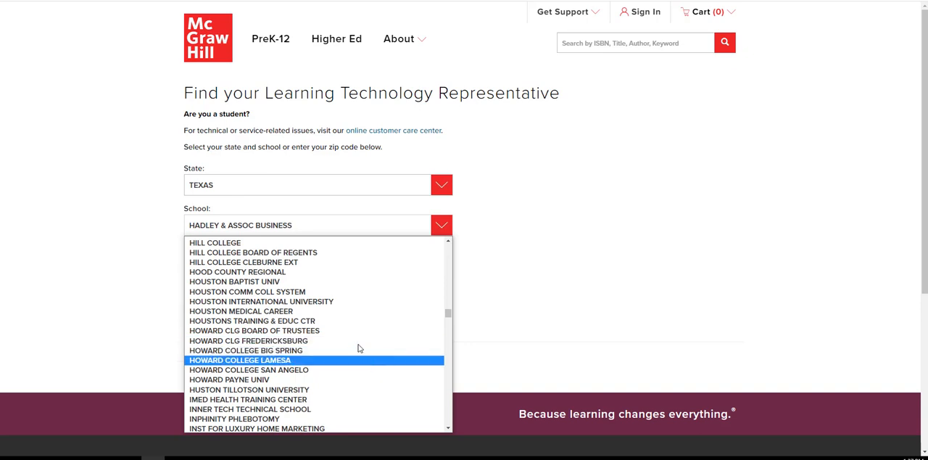
click(293, 281)
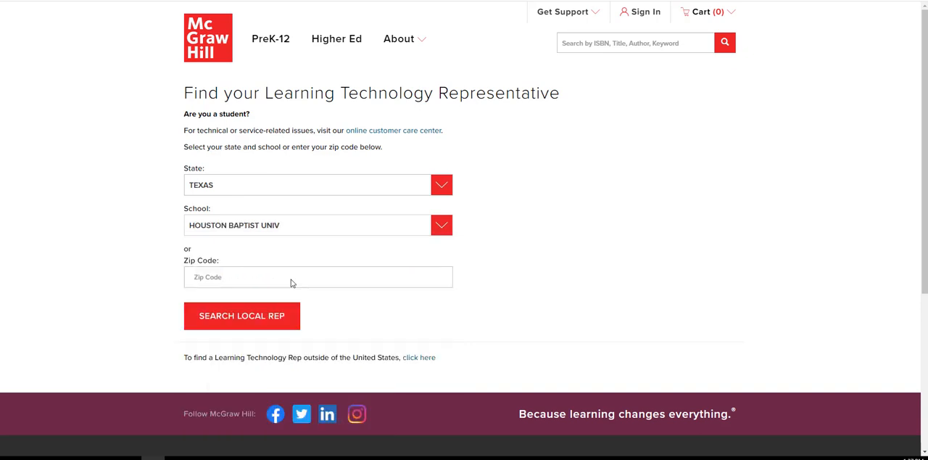
click(247, 317)
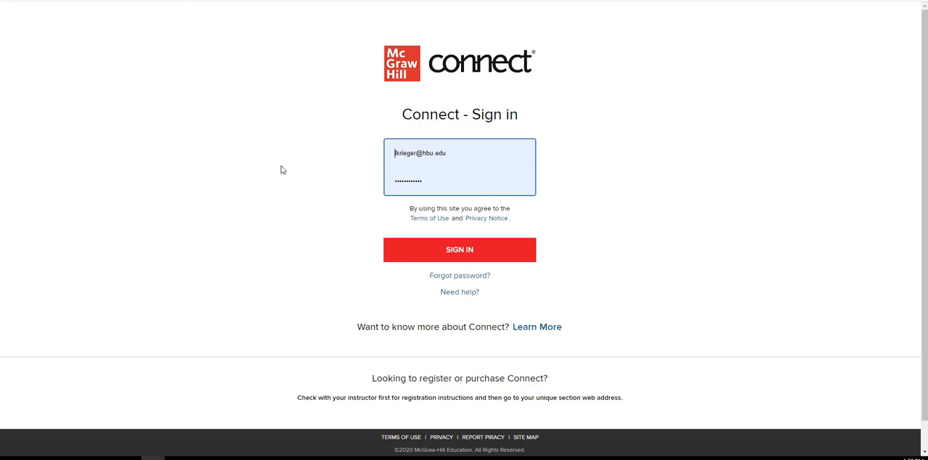
- Sign in to McGraw Hill Connect with the prefilled credentials and start adding a new course
click(468, 251)
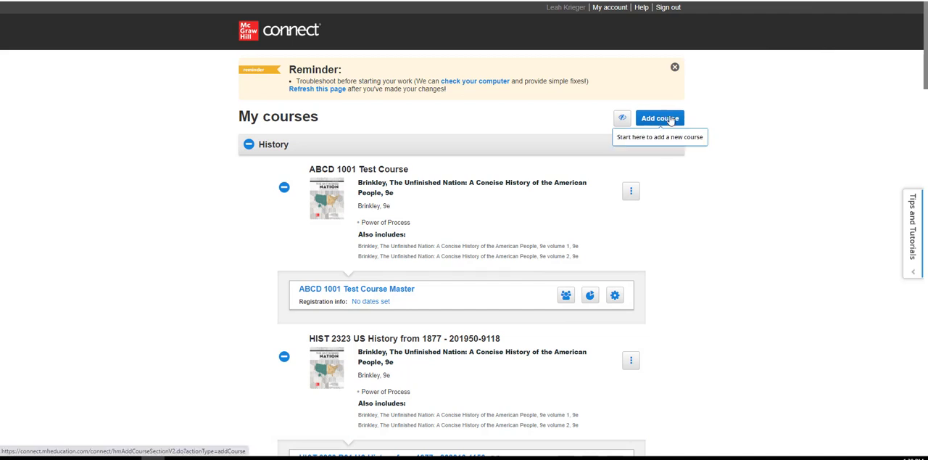
click(673, 121)
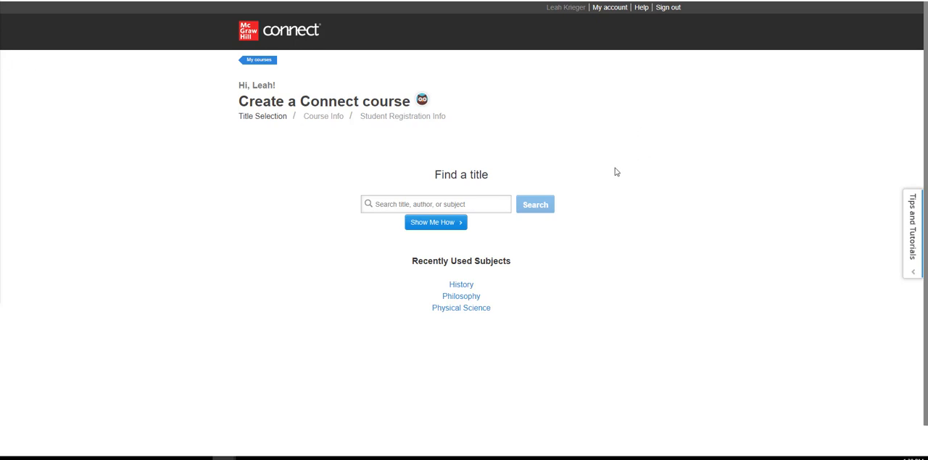
- Search the titles for Brinkley and select Edition 9 of The Unfinished Nation: A Concise History of the American People
click(466, 206)
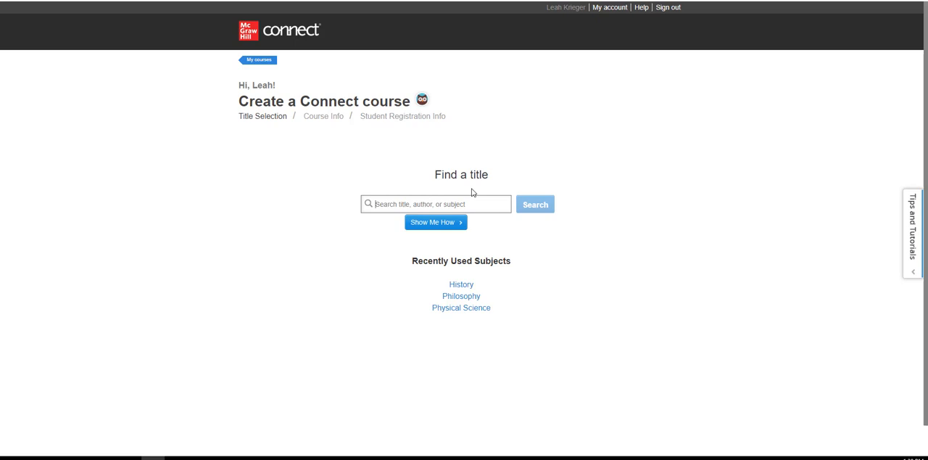
text(Brinkley)
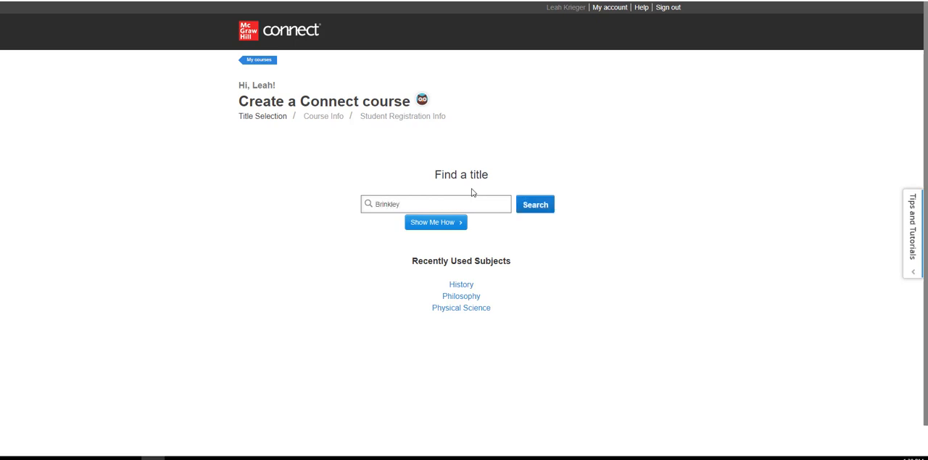
click(534, 209)
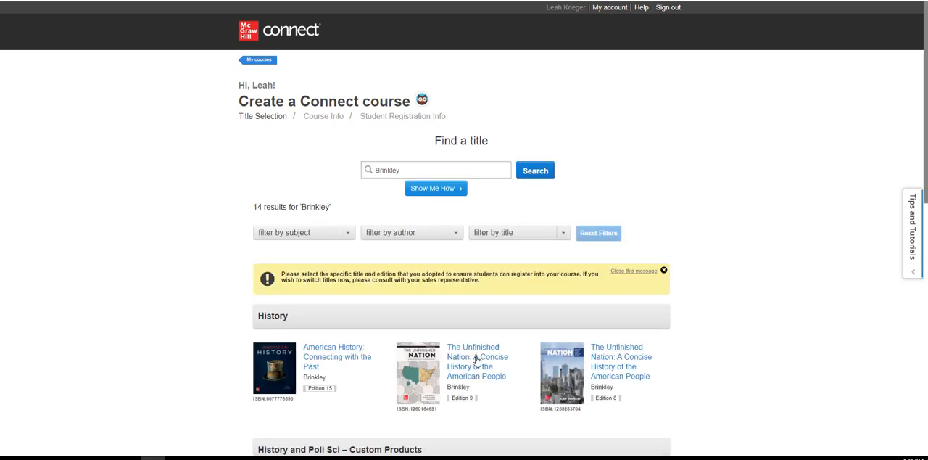
click(476, 361)
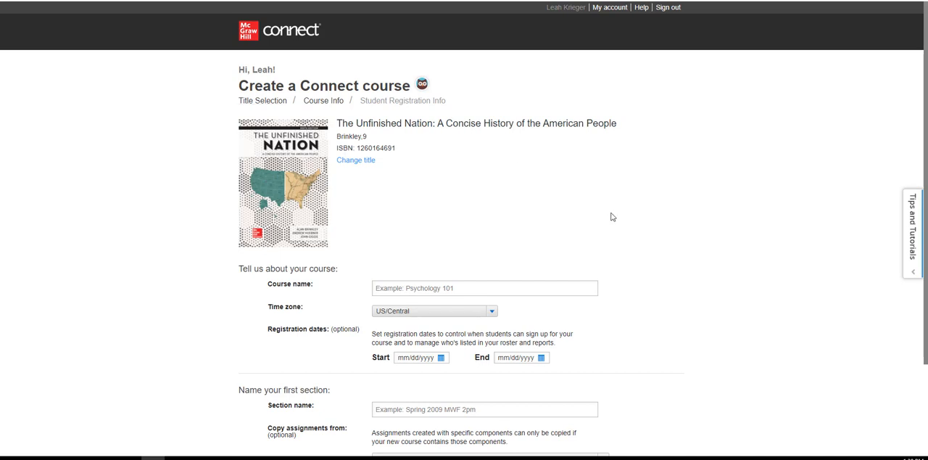
- Name the new course ABCD 1001 Test Course
scroll(844, 201, down, 1)
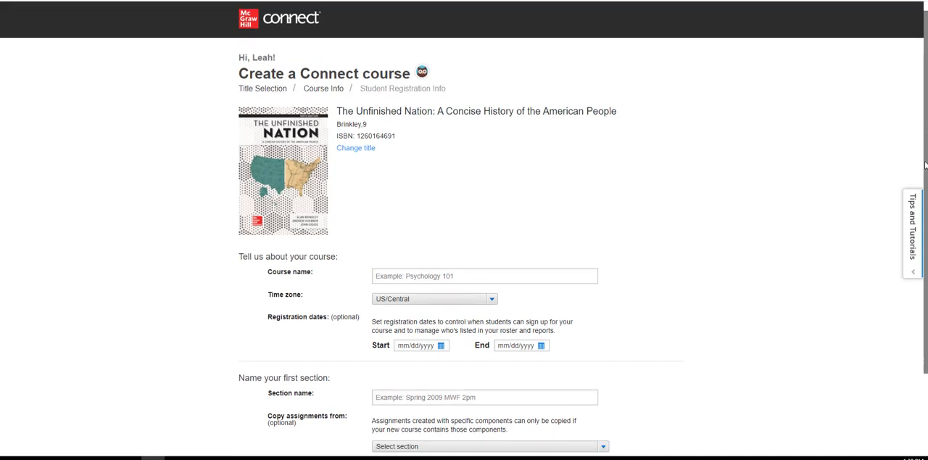
click(421, 237)
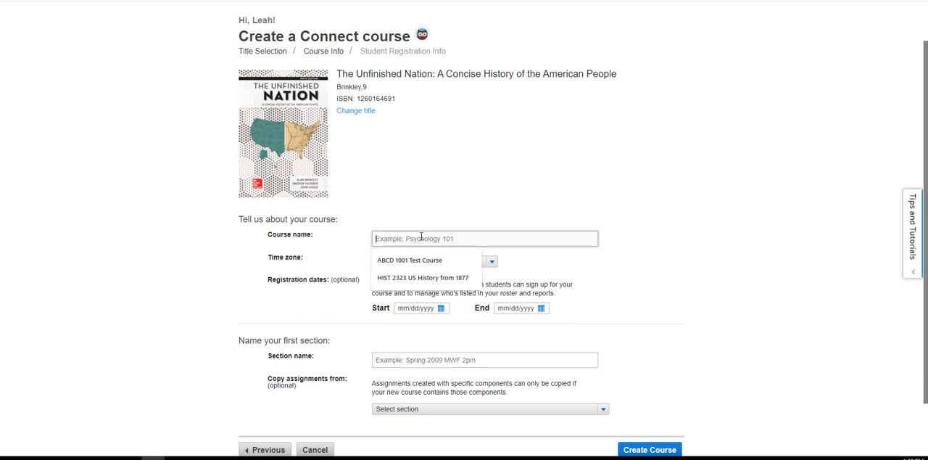
click(409, 260)
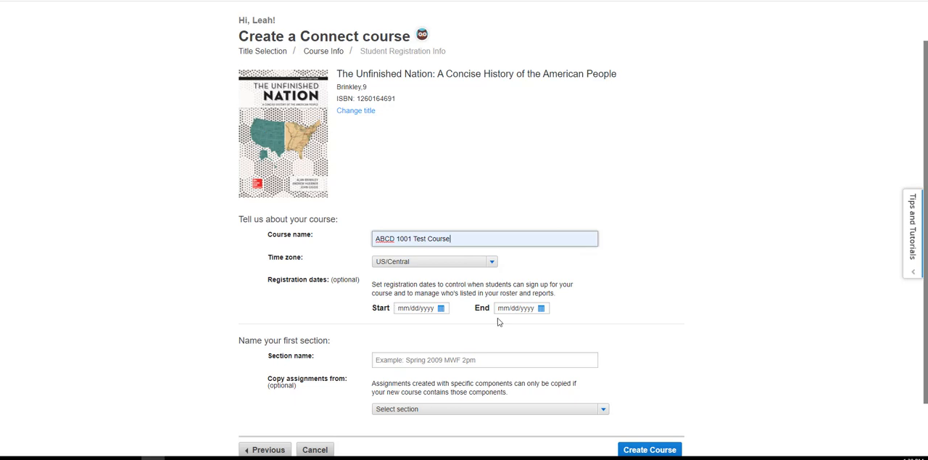
- Name the first section ABCD 1001 Test Course Master and create the course
drag(924, 163, 924, 211)
click(414, 293)
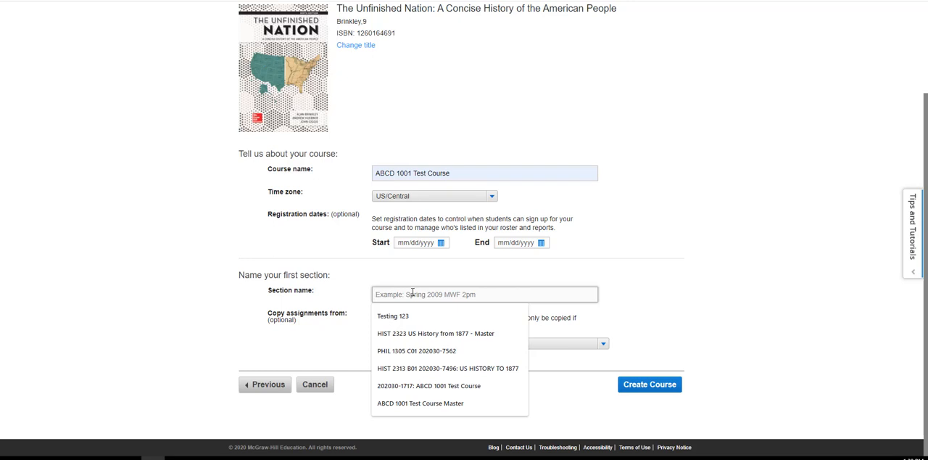
text(ABCD 1001 Test Course Master)
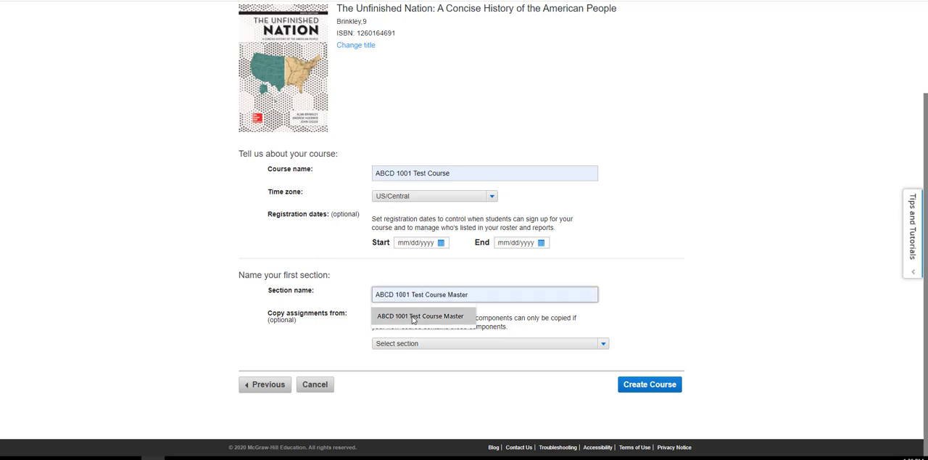
click(420, 316)
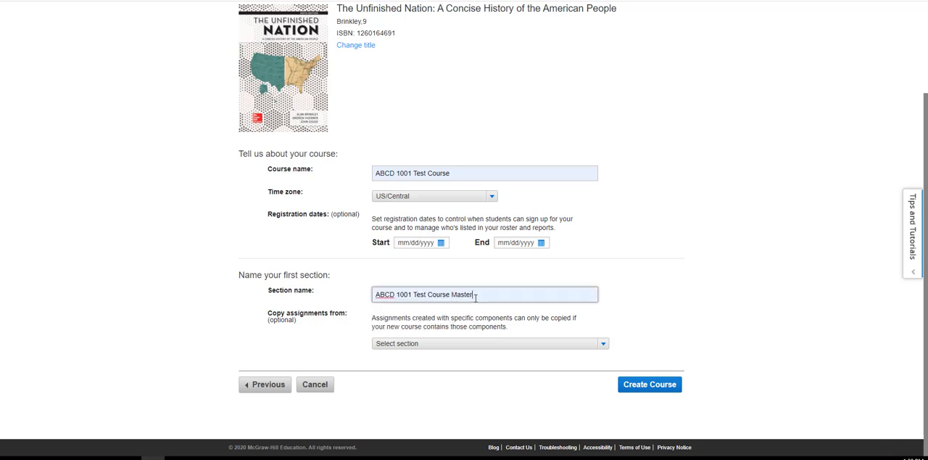
click(632, 386)
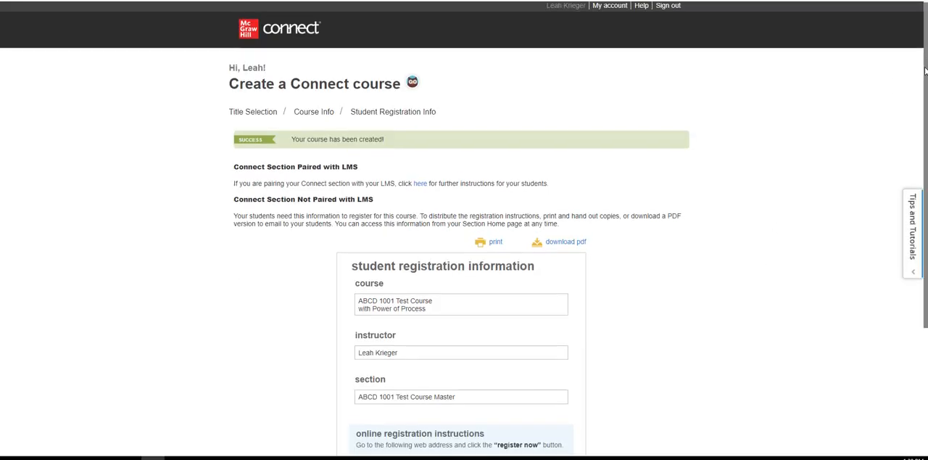
- Continue from the student registration information to the section home and open the options for adding an assignment
scroll(781, 238, down, 3)
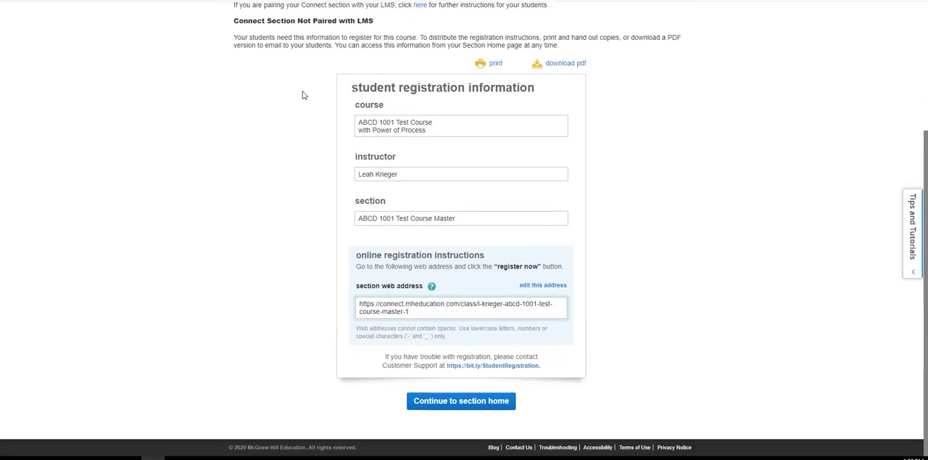
click(451, 406)
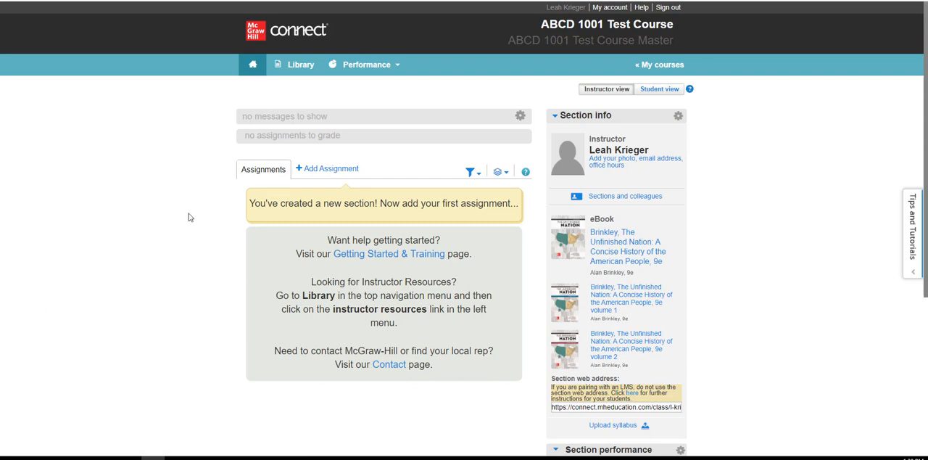
mouse_move(317, 173)
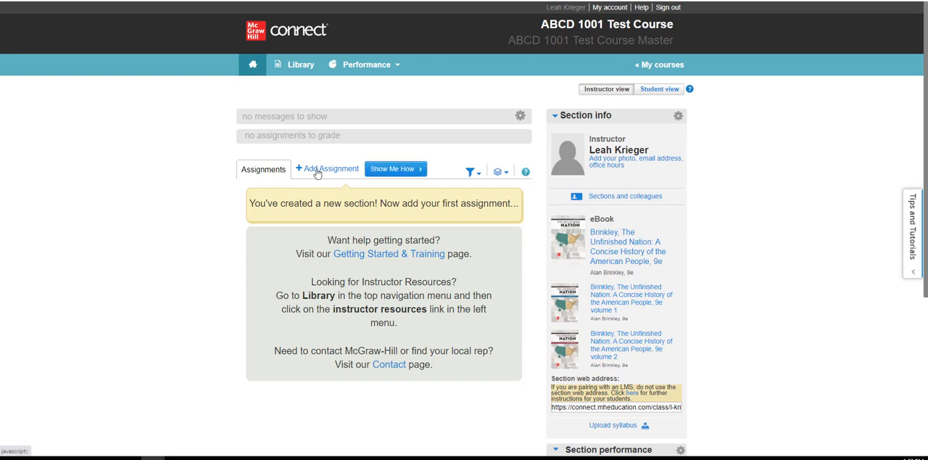
click(317, 173)
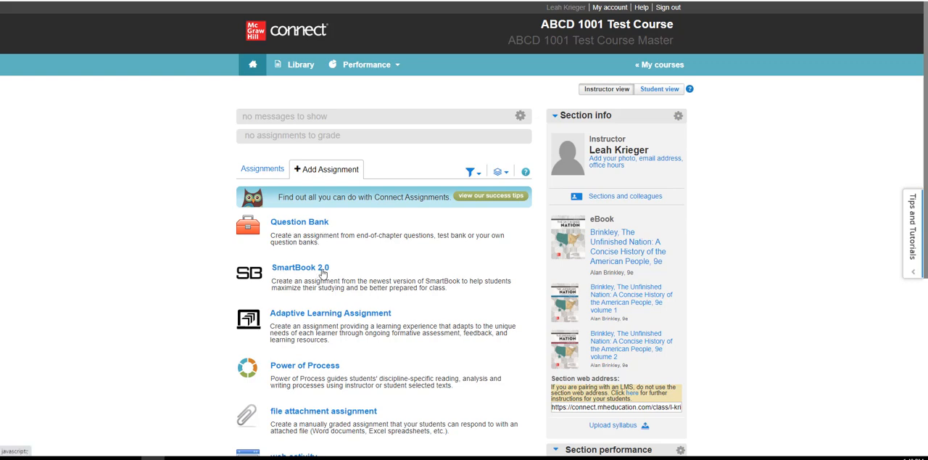
- Start a Question Bank assignment and select the Map Video Activities source for Chapter 05 The American Revolution
scroll(323, 273, down, 2)
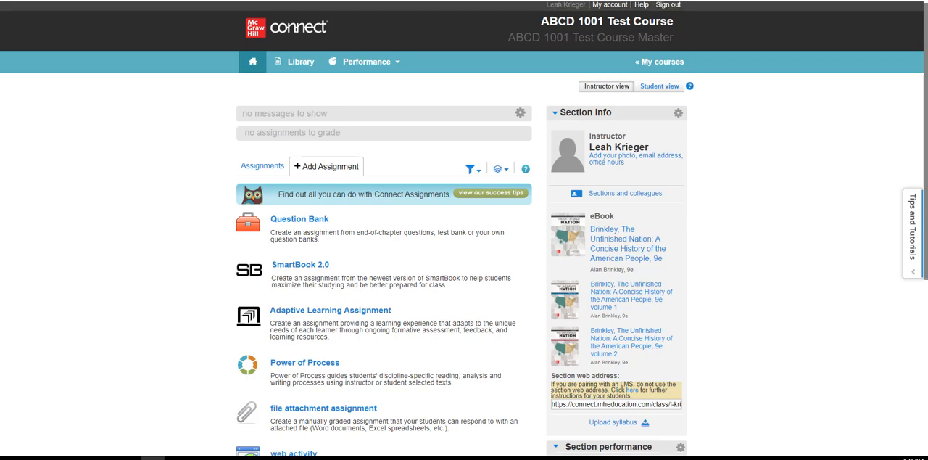
scroll(920, 236, down, 2)
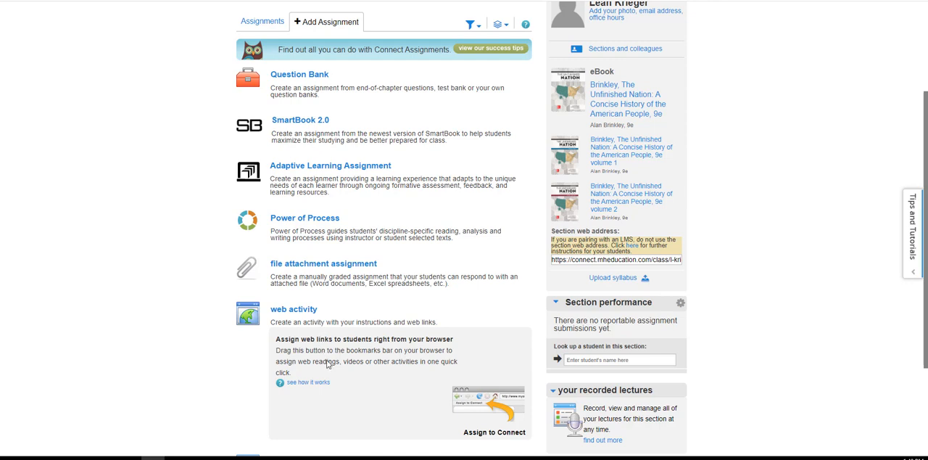
click(316, 76)
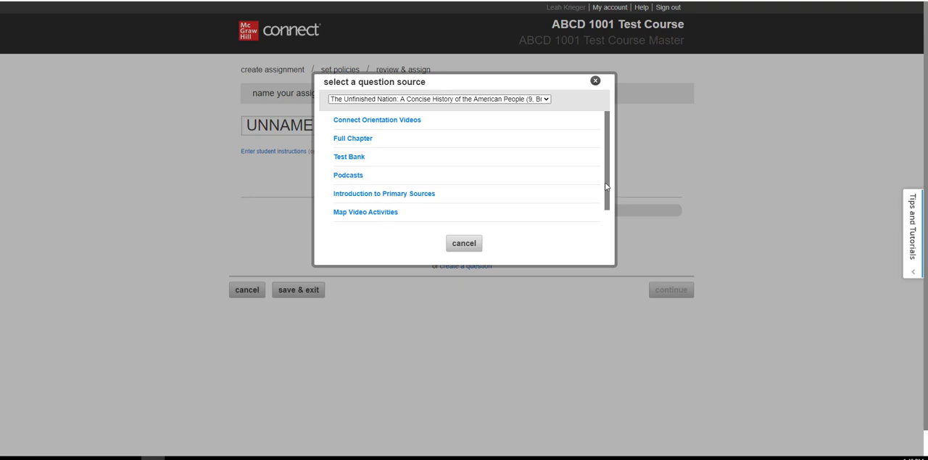
drag(608, 190, 606, 210)
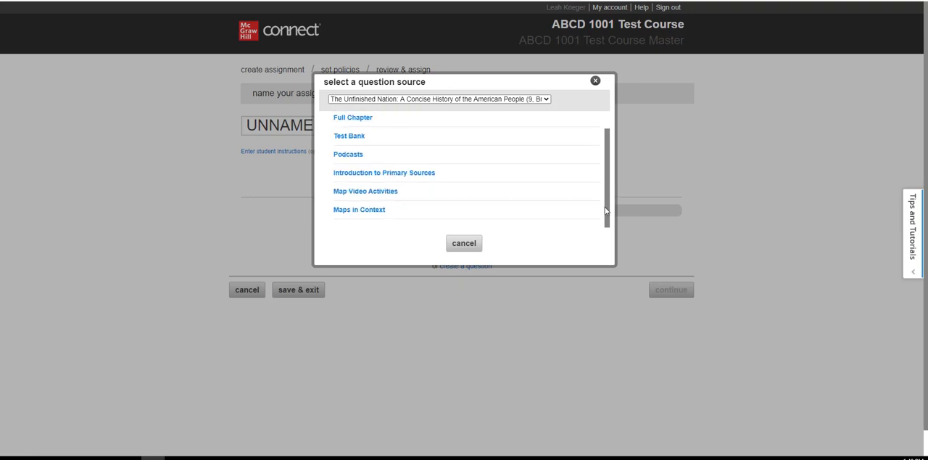
click(372, 192)
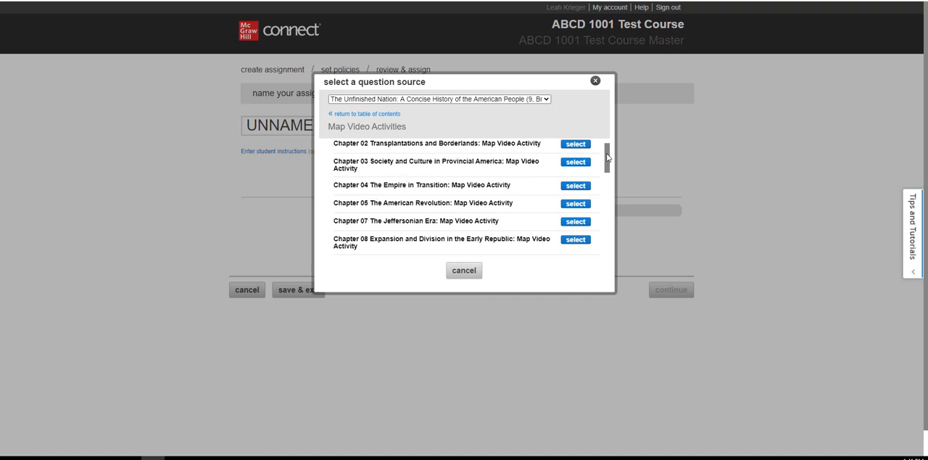
drag(607, 158, 607, 165)
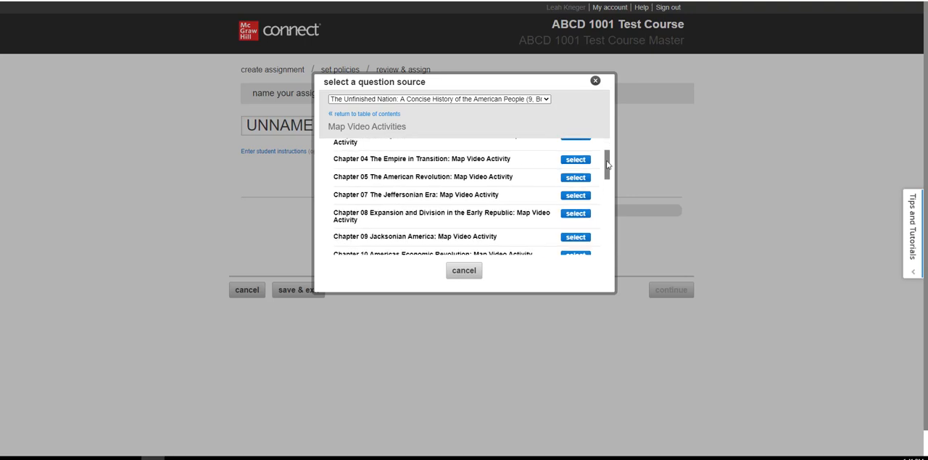
click(573, 179)
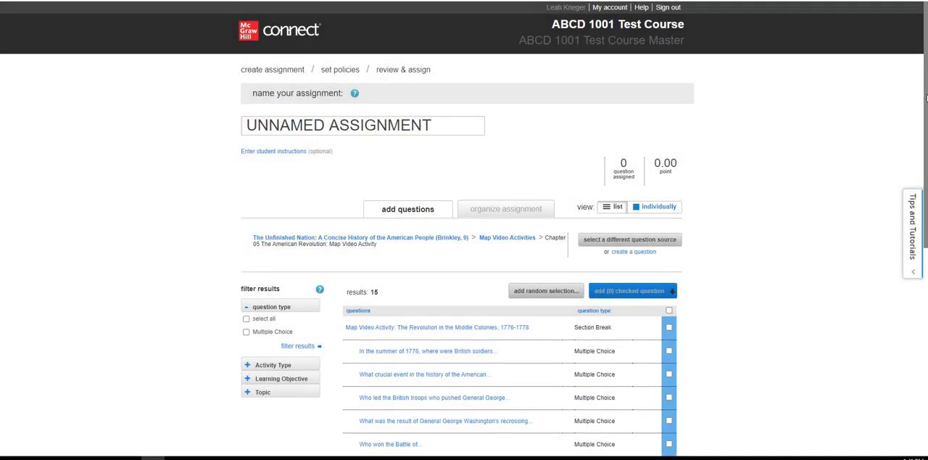
- Add the five questions under Map Video Activity: The Revolution in the North, 1775-1776 as individual questions and continue to the policies
drag(926, 91, 926, 152)
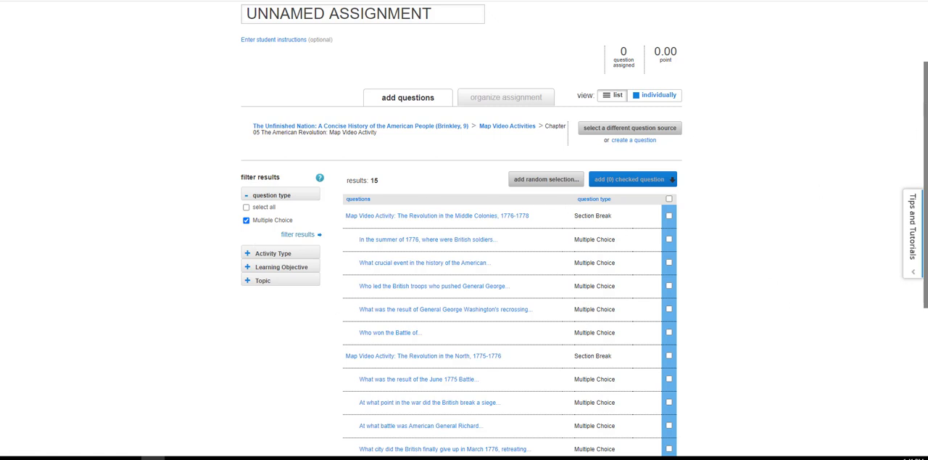
drag(925, 95, 924, 169)
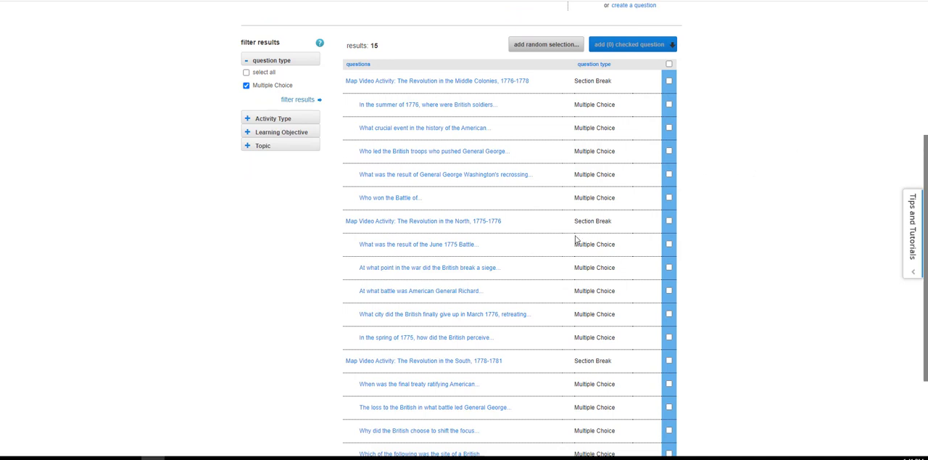
click(669, 221)
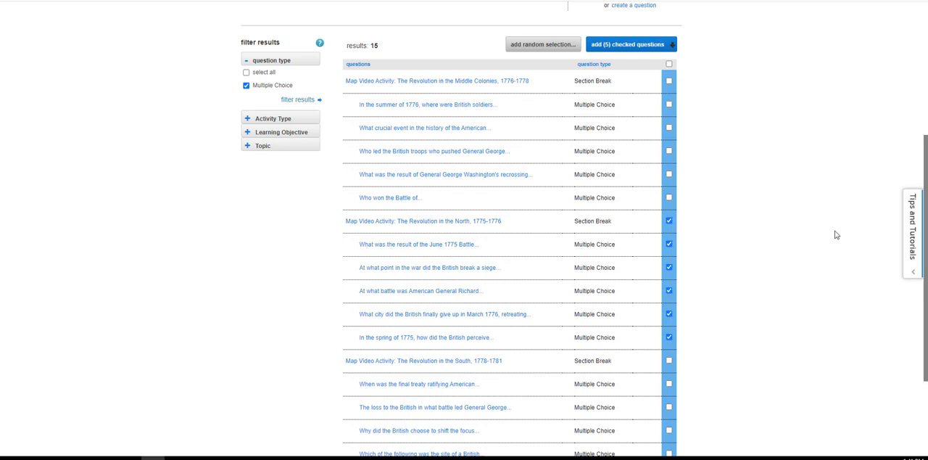
drag(927, 153, 923, 249)
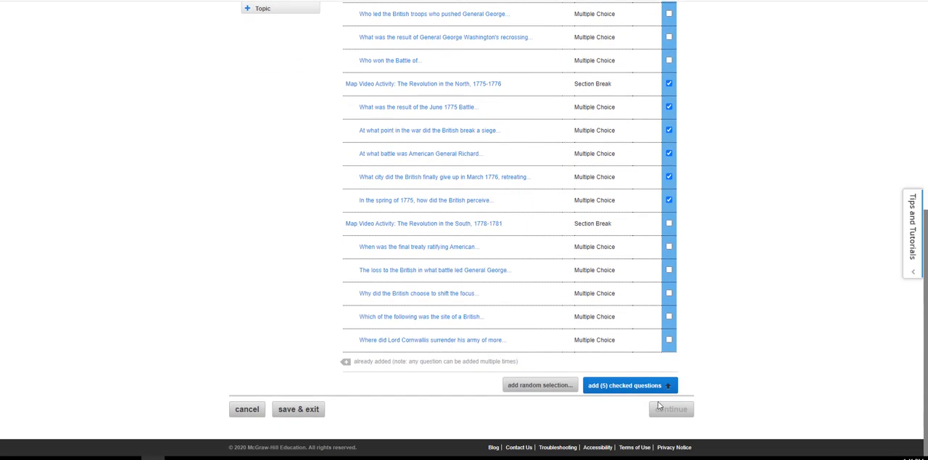
click(616, 389)
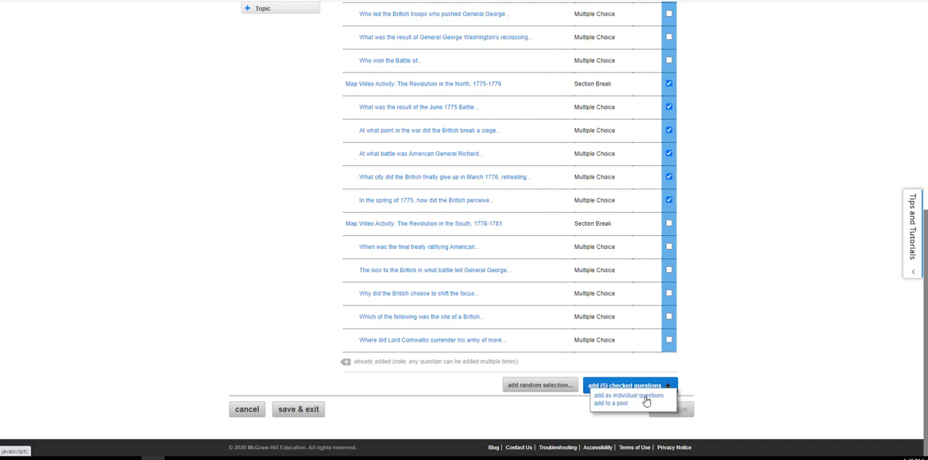
click(646, 398)
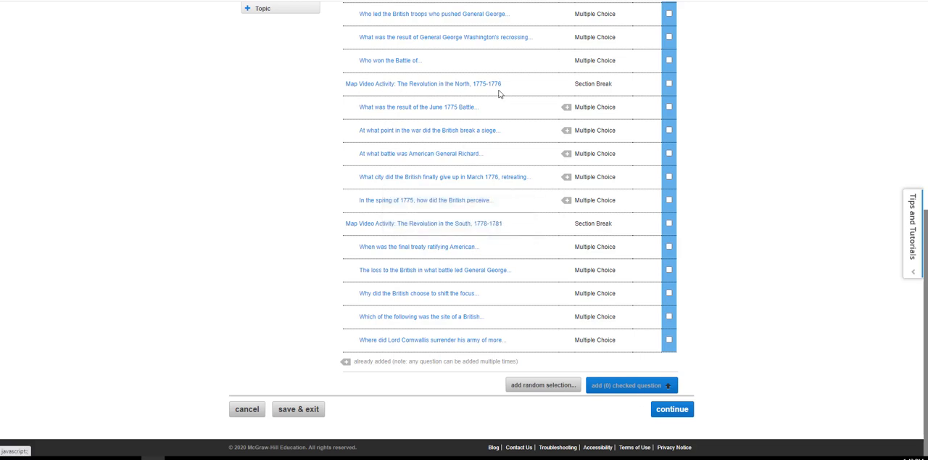
click(673, 410)
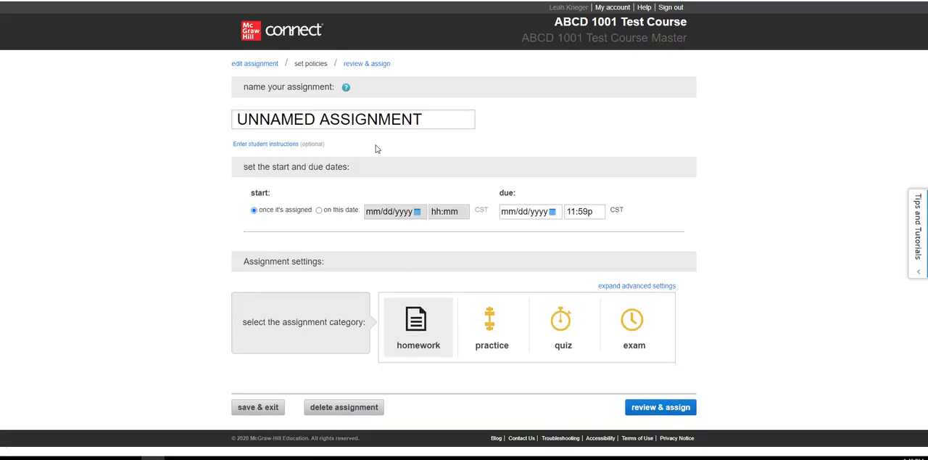
- Name the assignment Chapter 5 Assignment
click(425, 121)
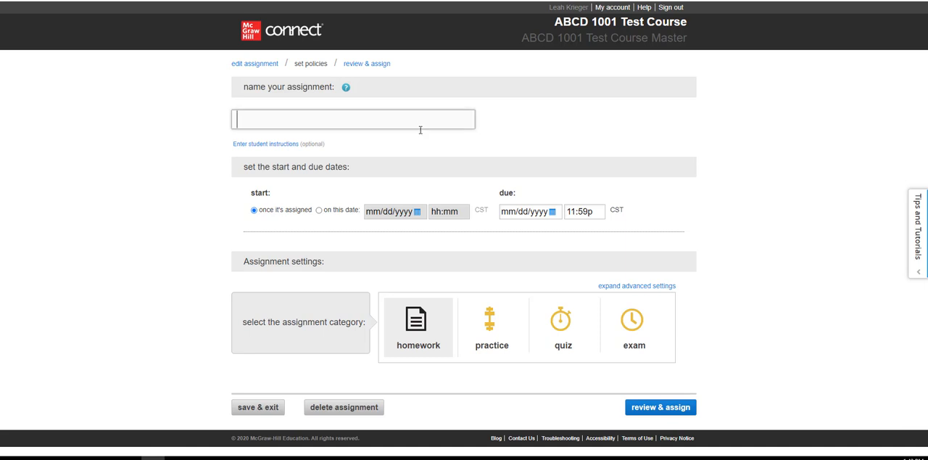
text(Chapter )
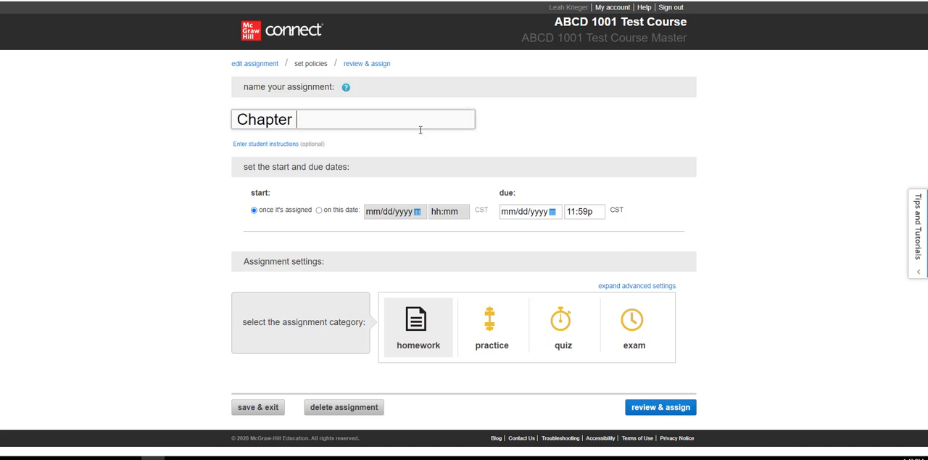
text(5 Assignment)
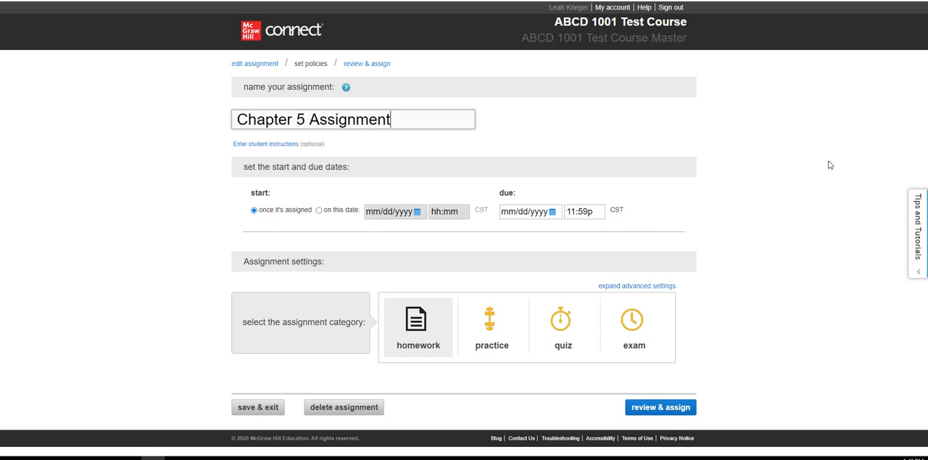
click(836, 247)
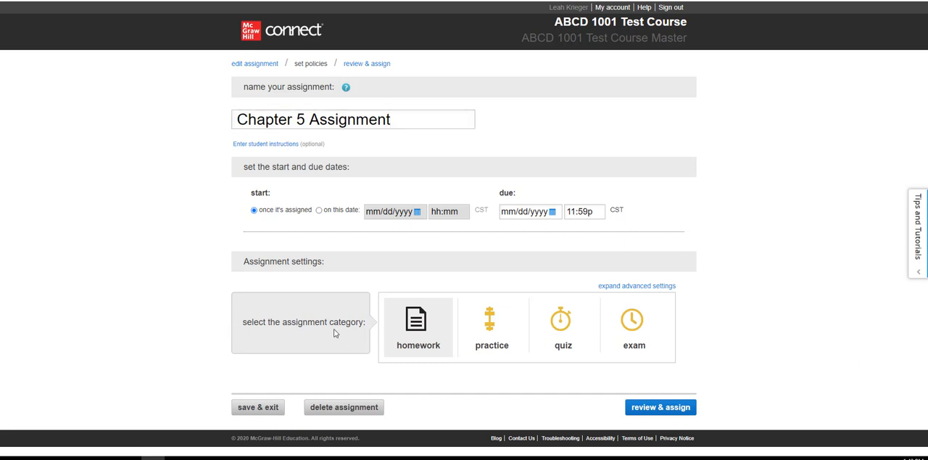
- Select the homework category and expand its advanced settings to review the default policies
click(422, 323)
click(648, 287)
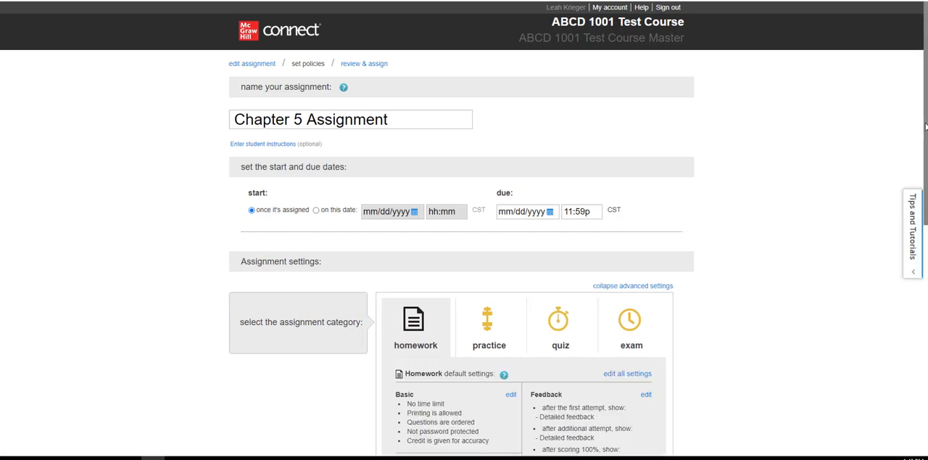
drag(926, 127, 918, 252)
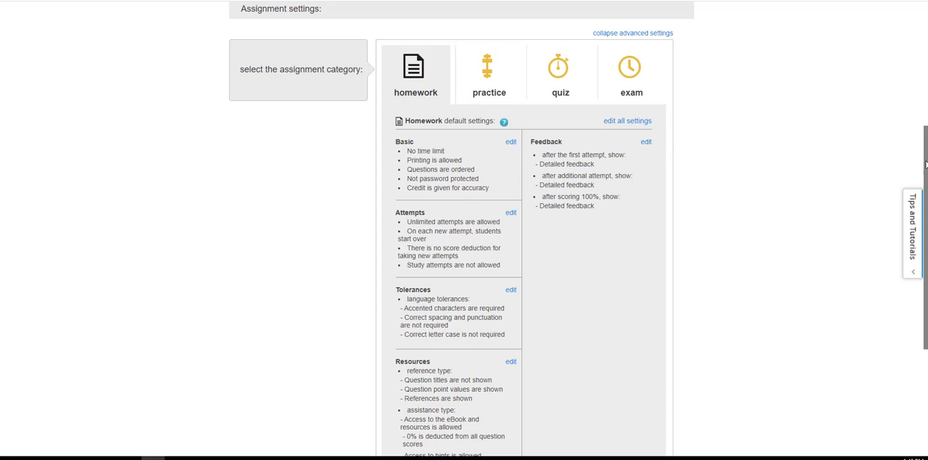
drag(926, 164, 926, 283)
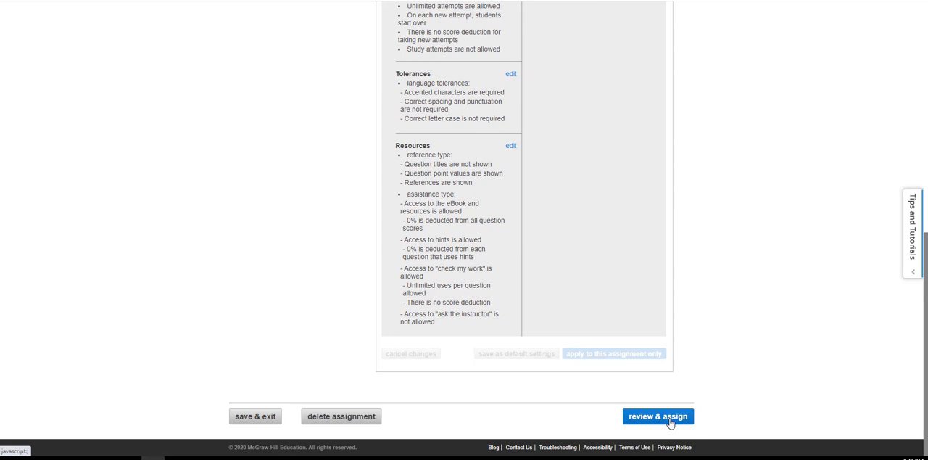
drag(926, 244, 923, 203)
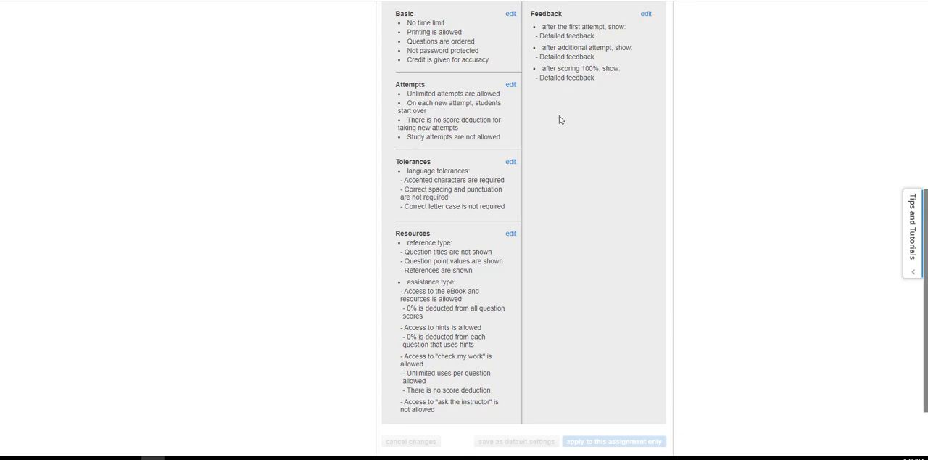
scroll(590, 57, up, 5)
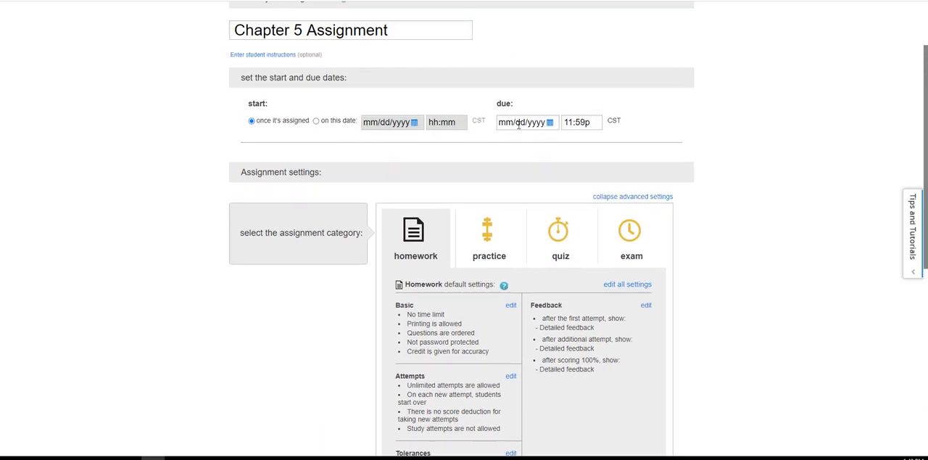
scroll(667, 229, down, 3)
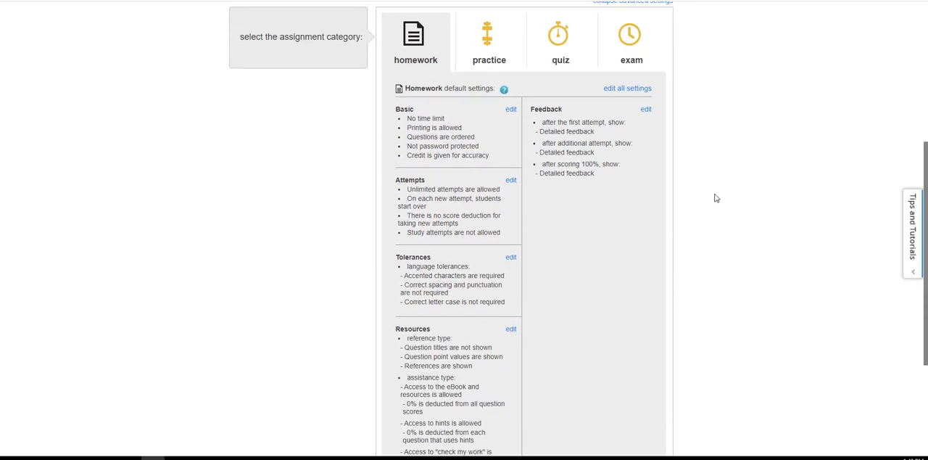
- Continue to the assignment review and assign Chapter 5 Assignment to the current section
drag(925, 170, 924, 260)
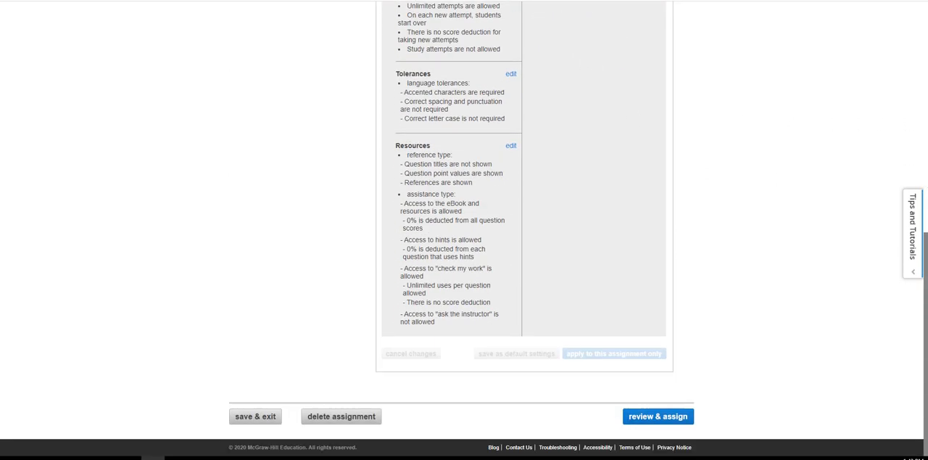
click(645, 418)
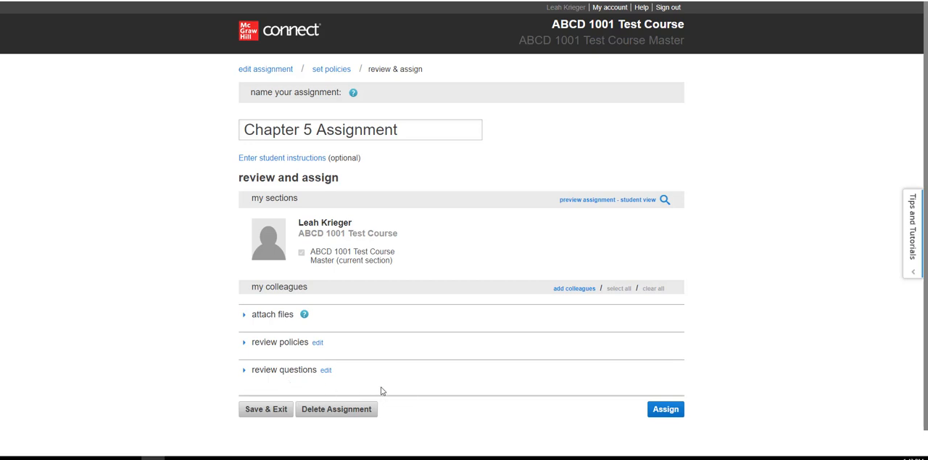
click(668, 417)
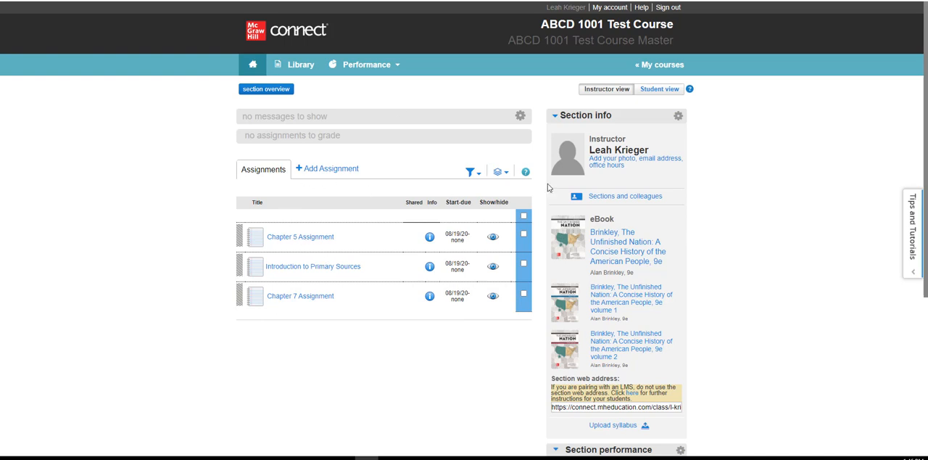
- Select all assignments in the section and open the bulk date management for them
click(524, 217)
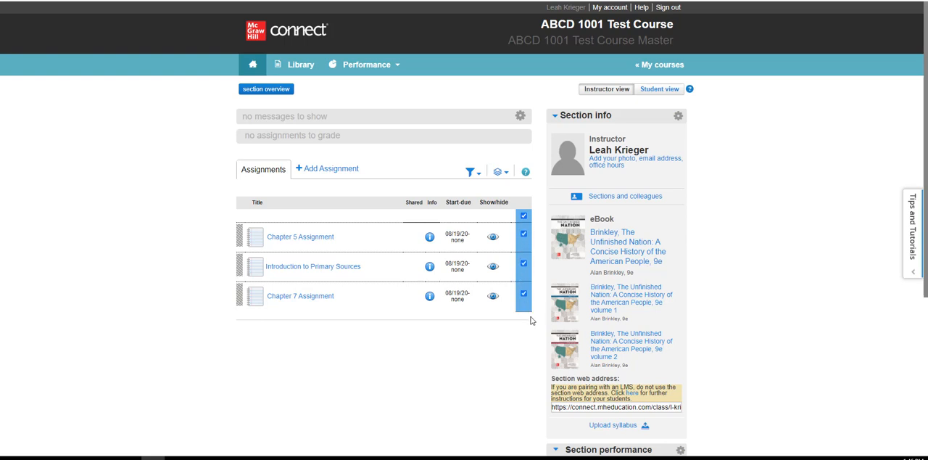
click(501, 172)
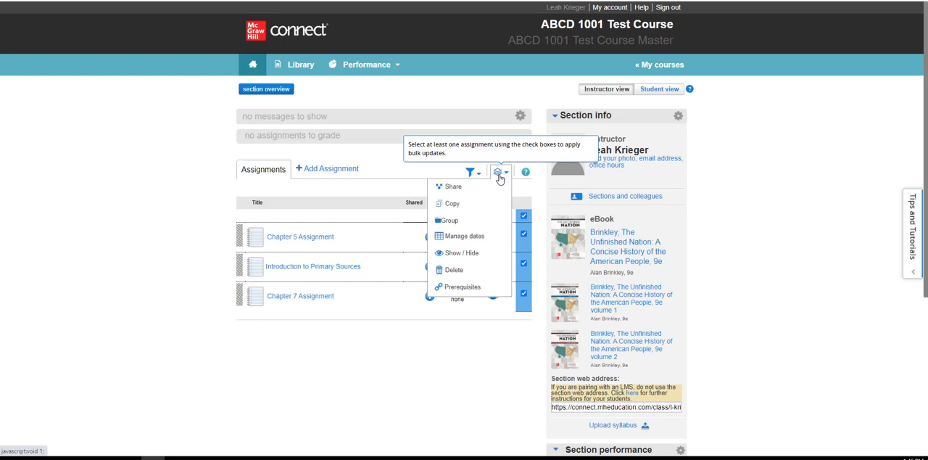
click(465, 239)
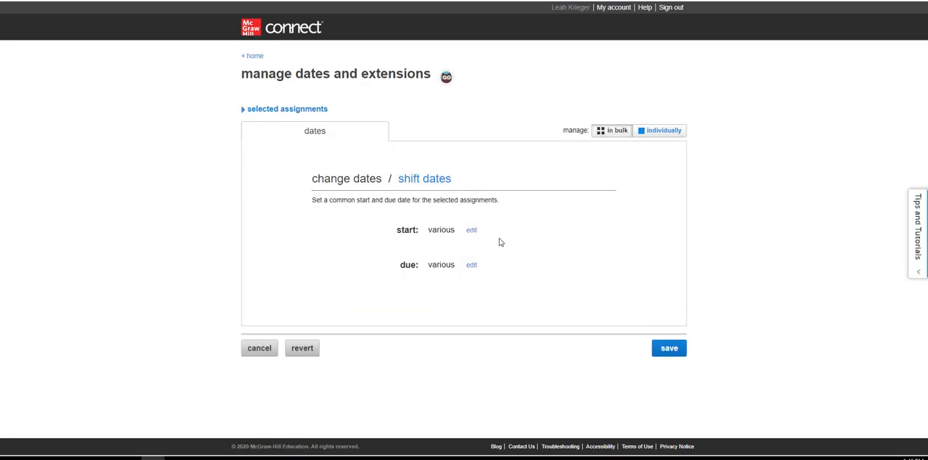
- Set a common start date of 08/20/2020 and due date of 08/23/2020 for the selected assignments and save the dates
click(473, 230)
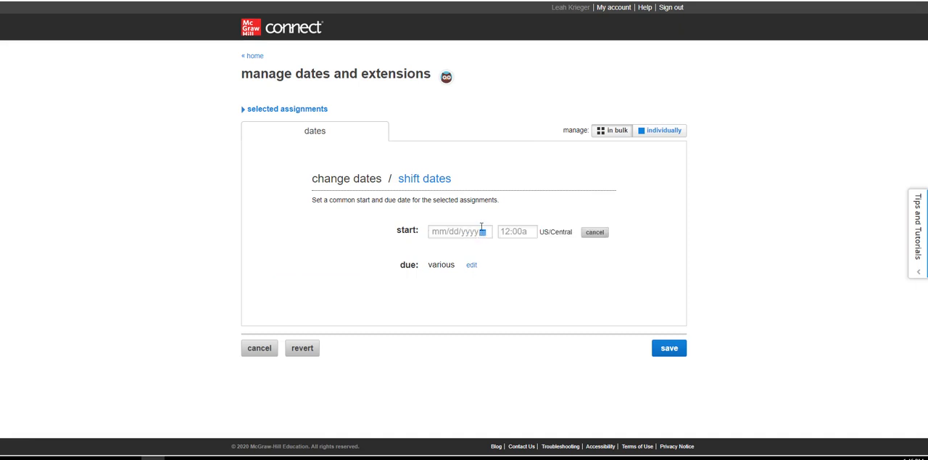
click(483, 230)
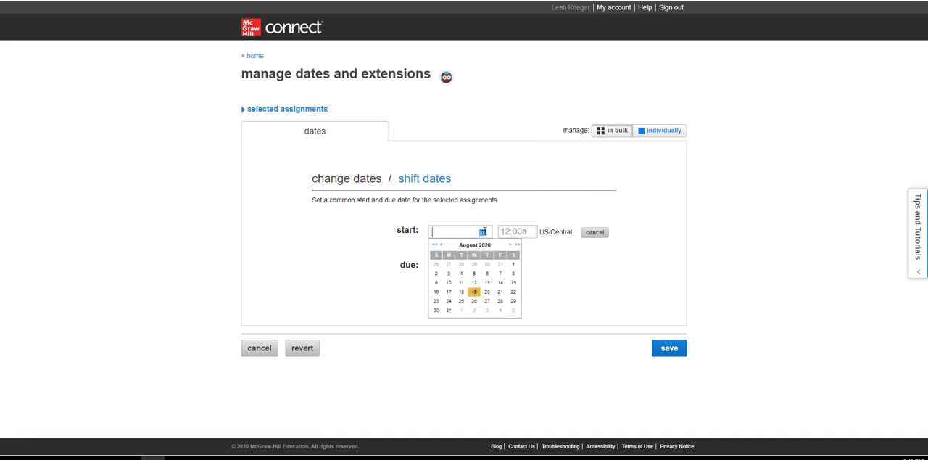
click(486, 292)
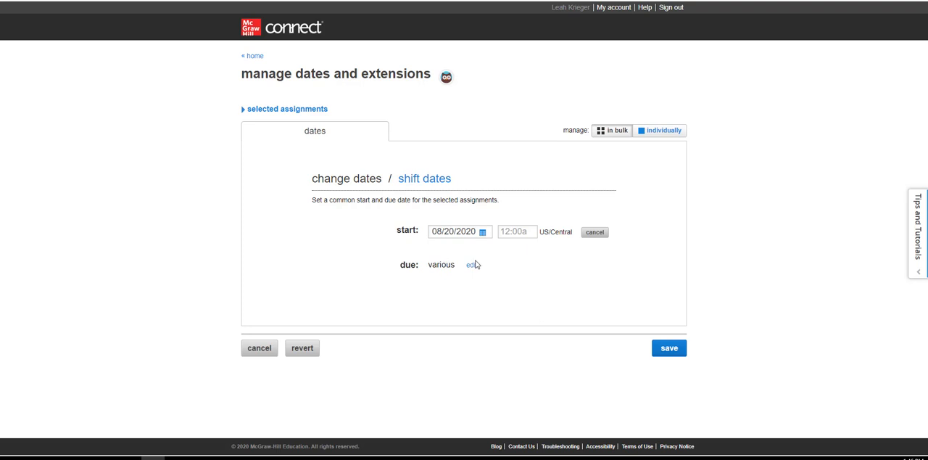
click(471, 264)
click(483, 267)
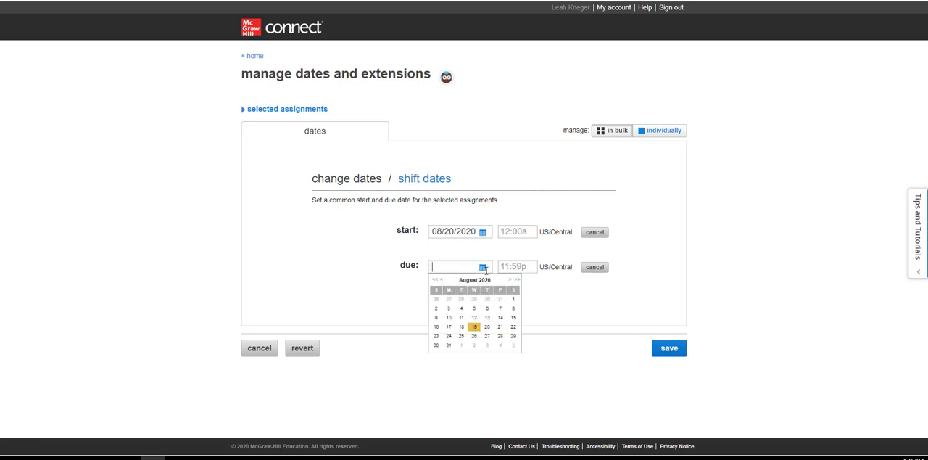
click(436, 336)
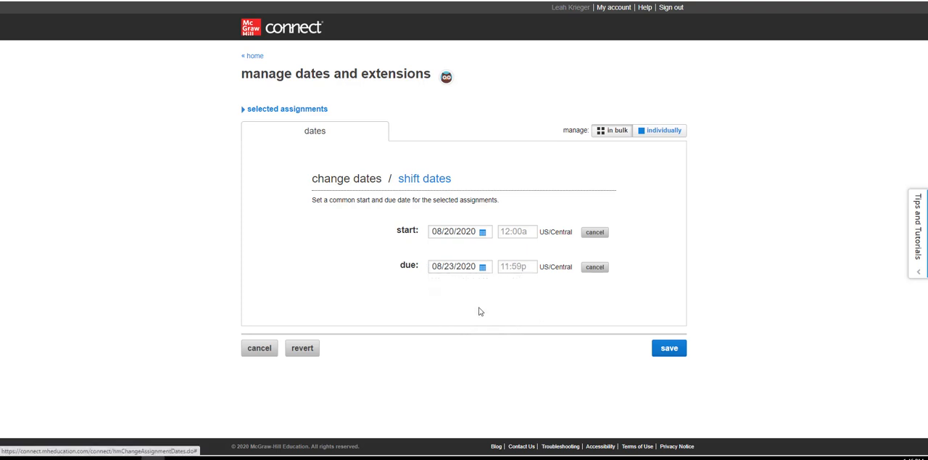
click(665, 355)
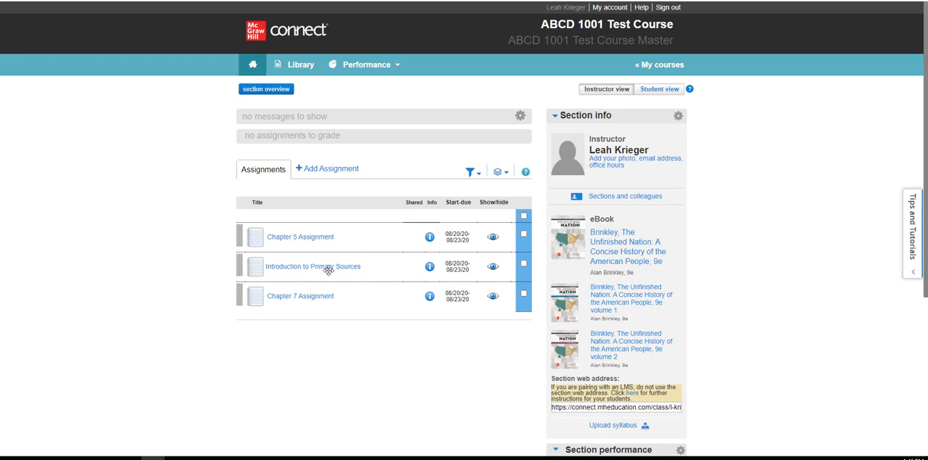
- Open Chapter 5 Assignment from the section home for editing
click(313, 244)
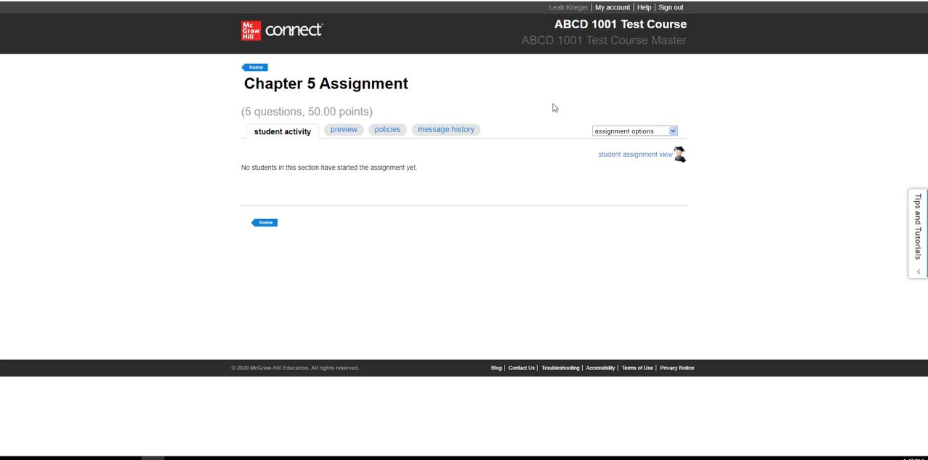
click(673, 132)
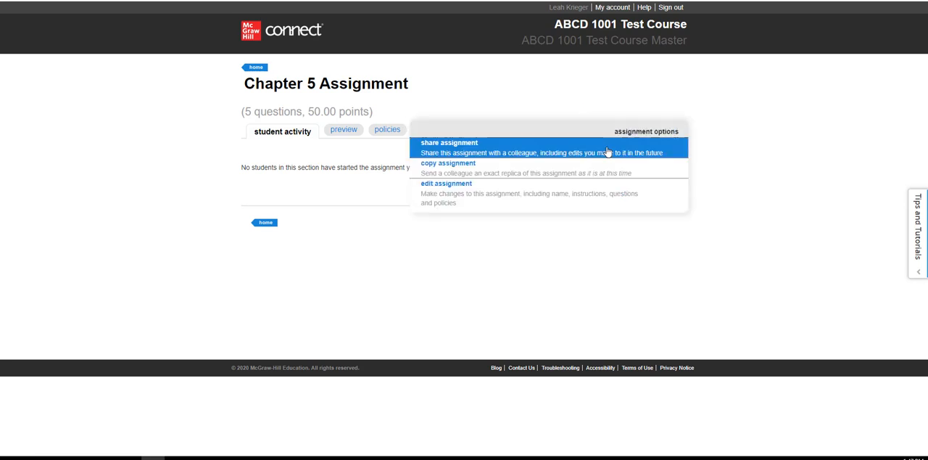
click(462, 190)
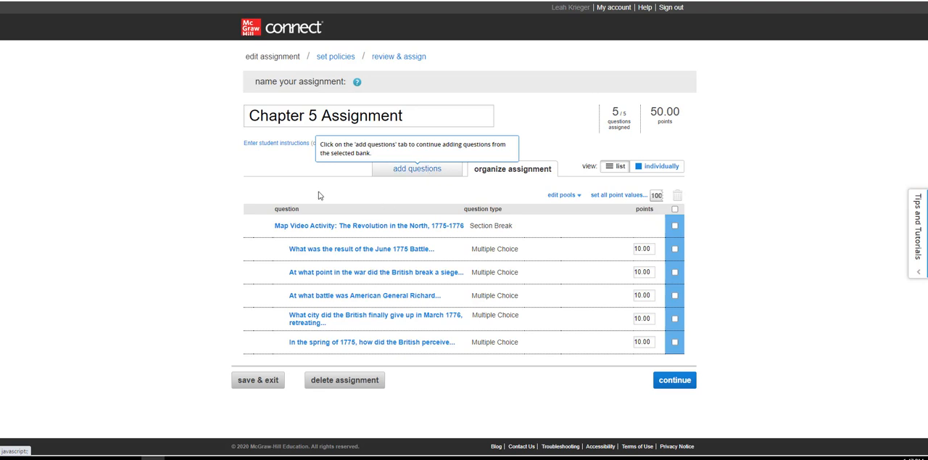
- Enter the student instructions "Chapter 5 Assignment is due by 11:59 p.m. (CT) on Sunday of Module/Week 5."
click(270, 144)
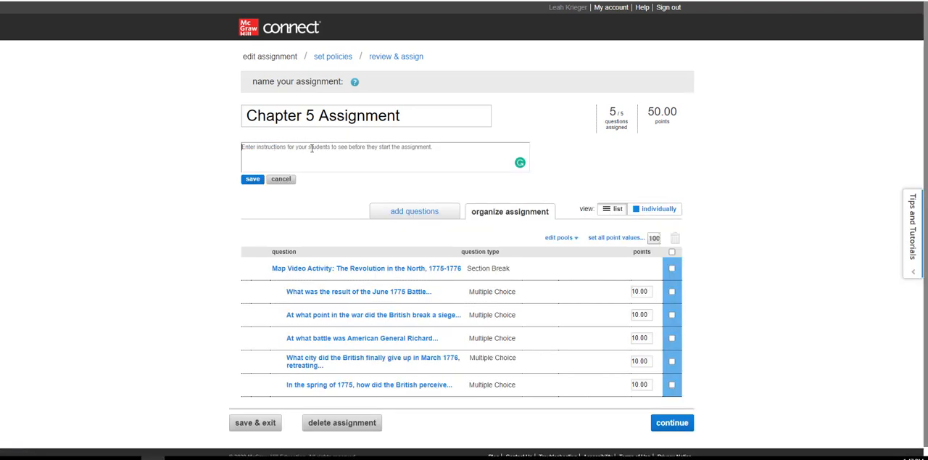
text(c)
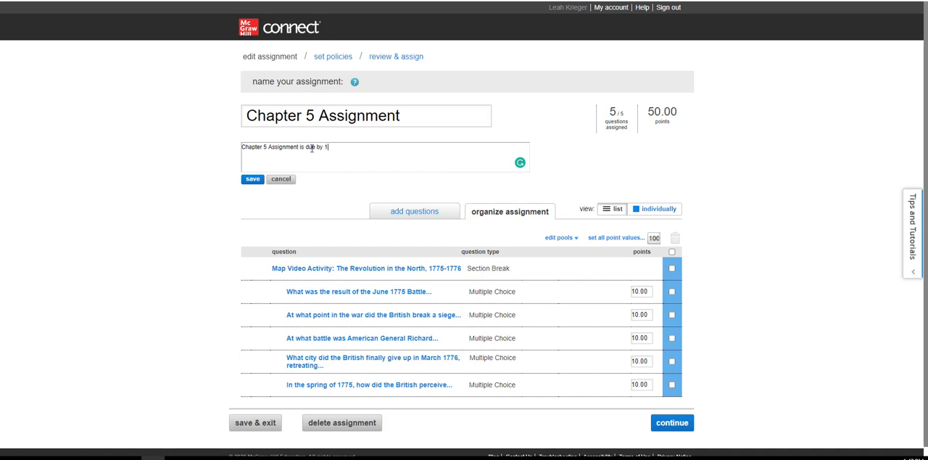
text(1:)
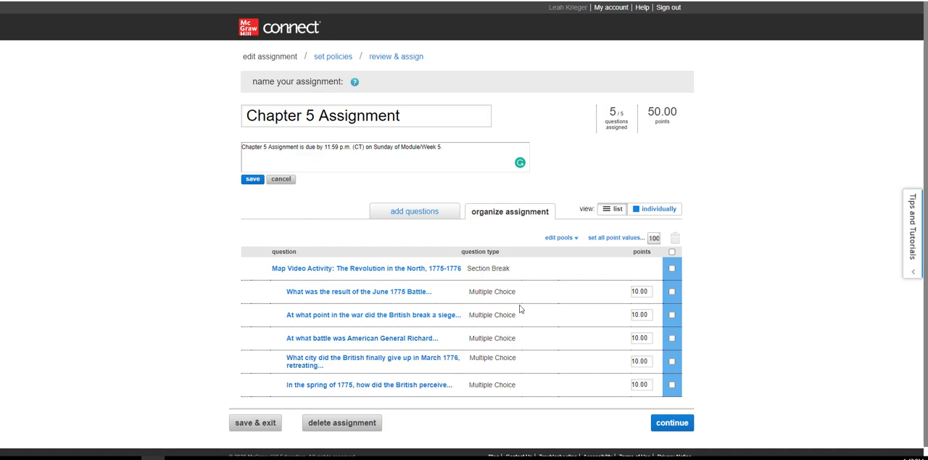
- Continue past the unchanged policies of Chapter 5 Assignment to the review and assign it to the current section
click(667, 428)
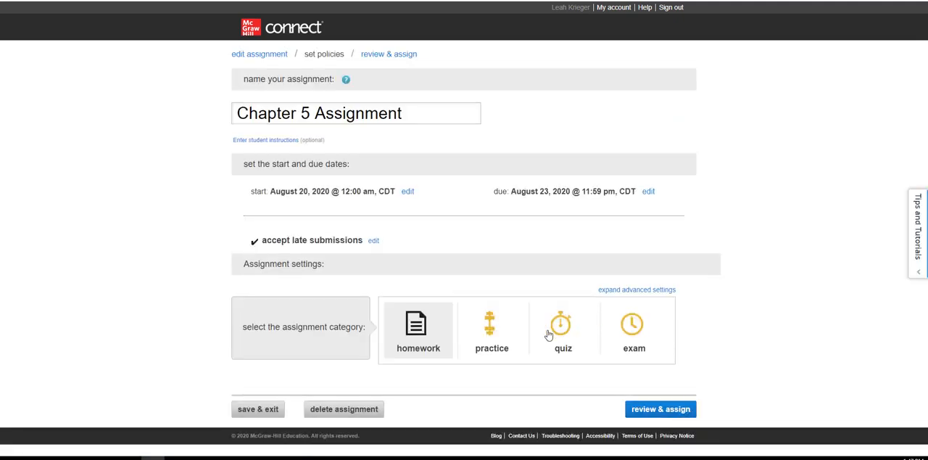
click(646, 410)
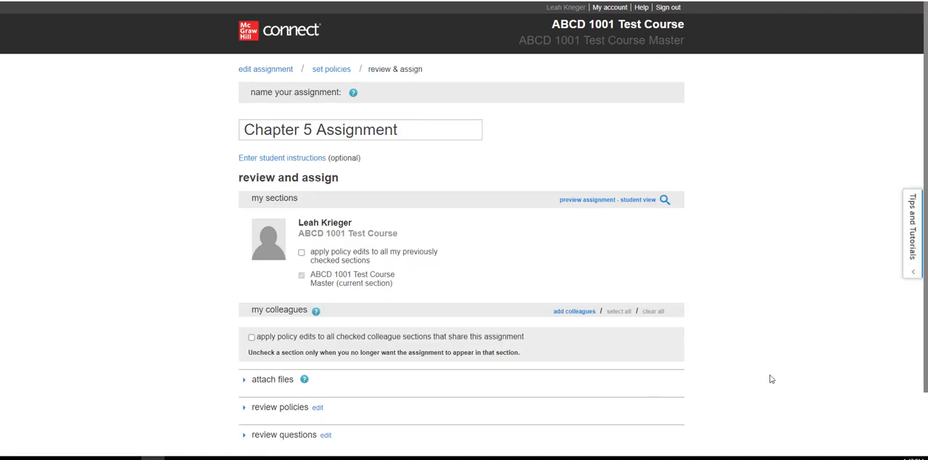
scroll(926, 87, down, 1)
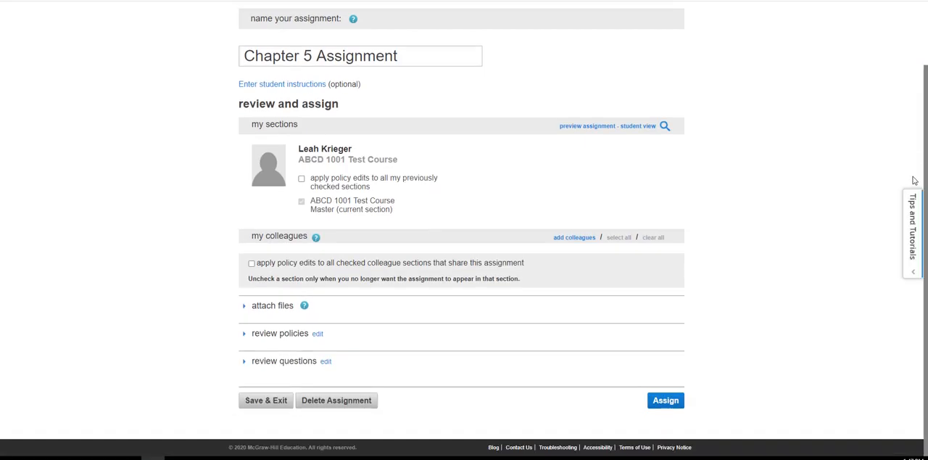
click(670, 402)
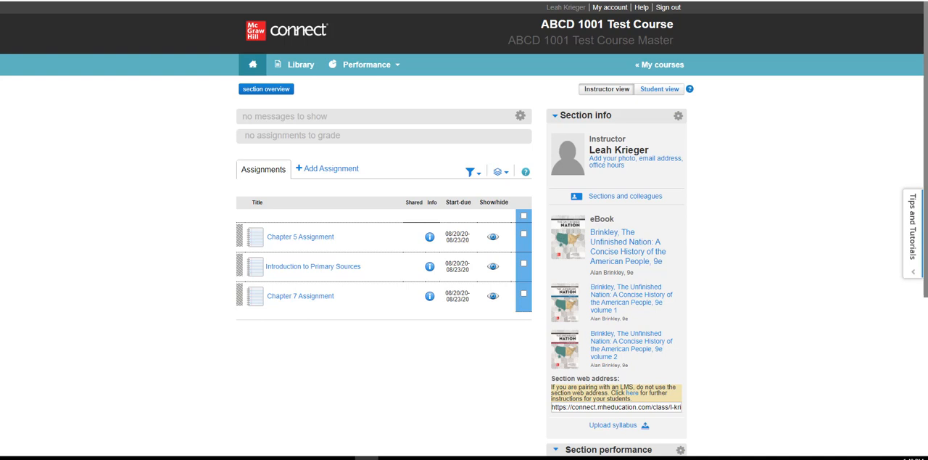
- Switch to the Blackboard course and start pairing it with a Connect section through the McGraw-Hill Higher Education course tool
key(alt+Tab)
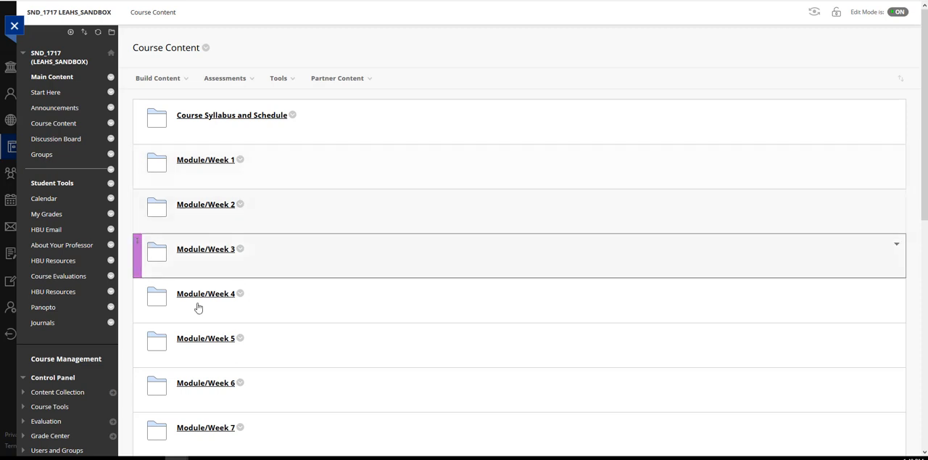
scroll(924, 106, down, 3)
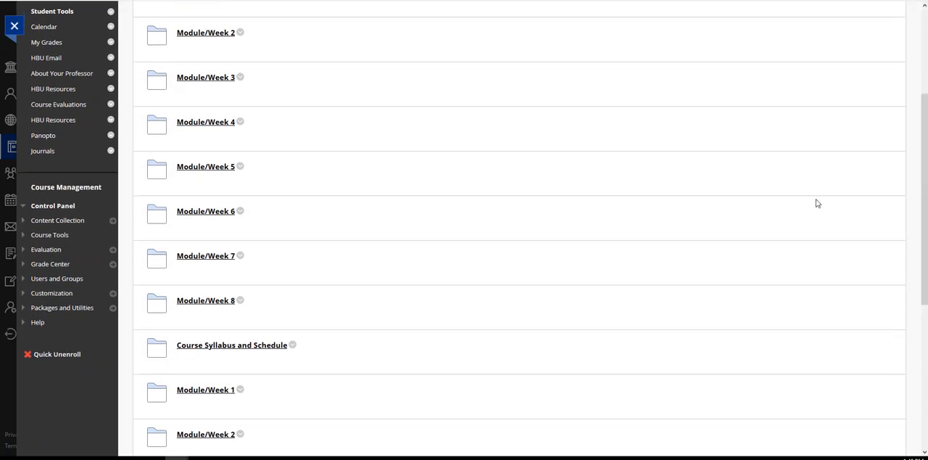
click(49, 235)
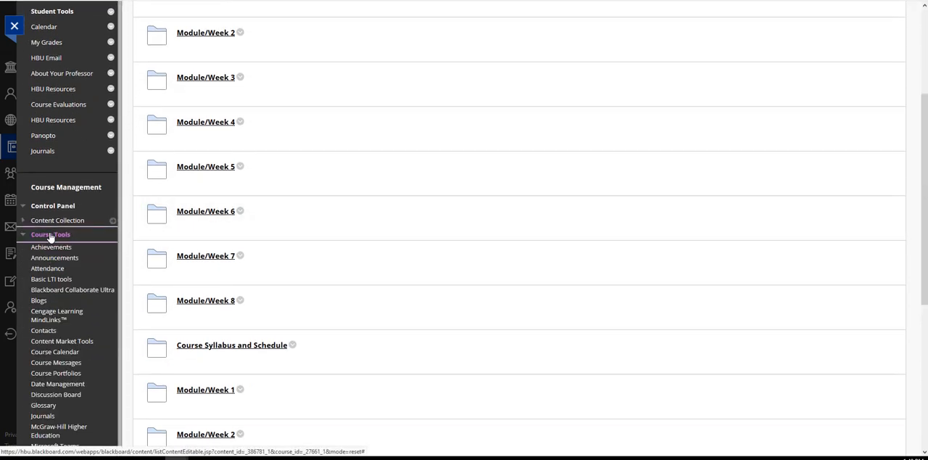
click(53, 430)
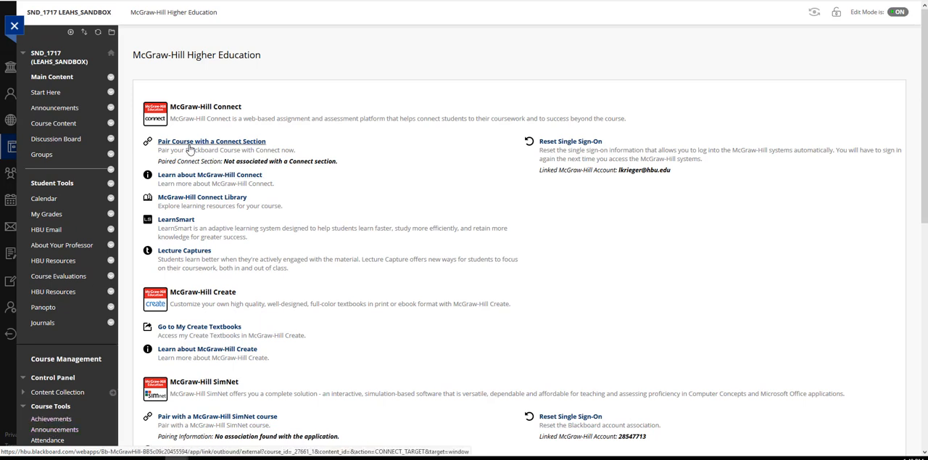
click(210, 143)
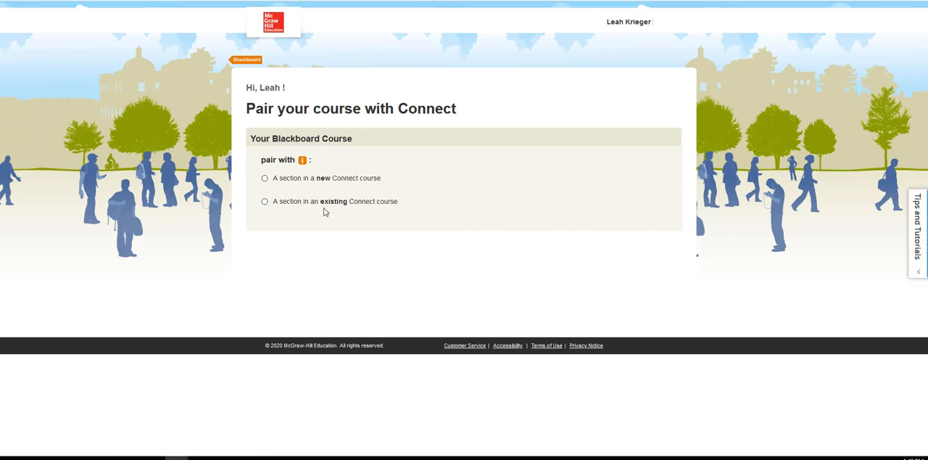
- Pair the Blackboard course with the ABCD 1001 Test Course Master section of the existing ABCD 1001 Test Course and return to Blackboard
click(266, 202)
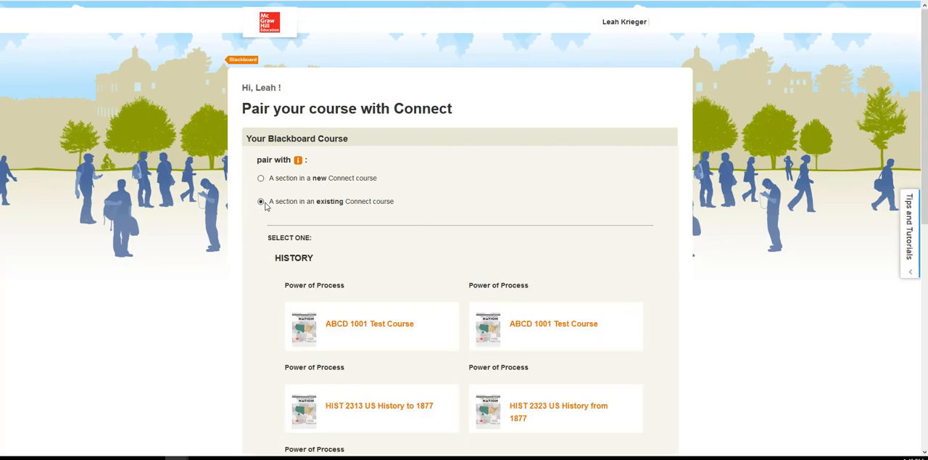
scroll(874, 190, down, 2)
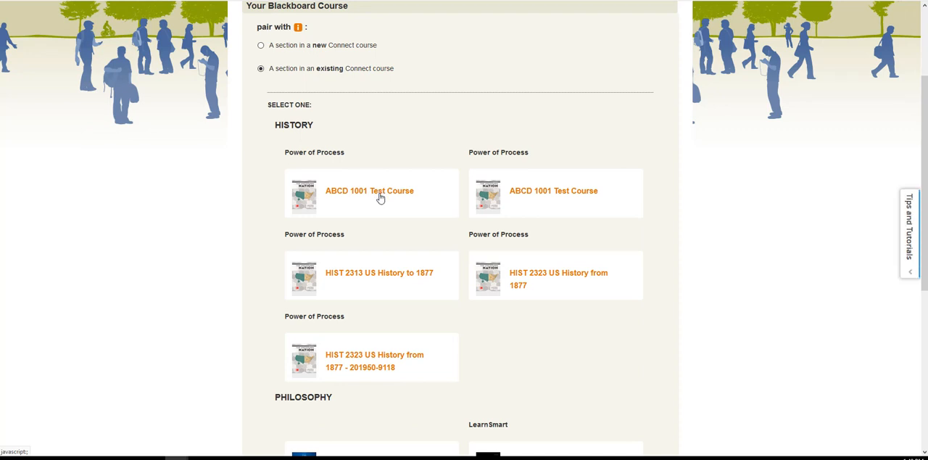
click(383, 194)
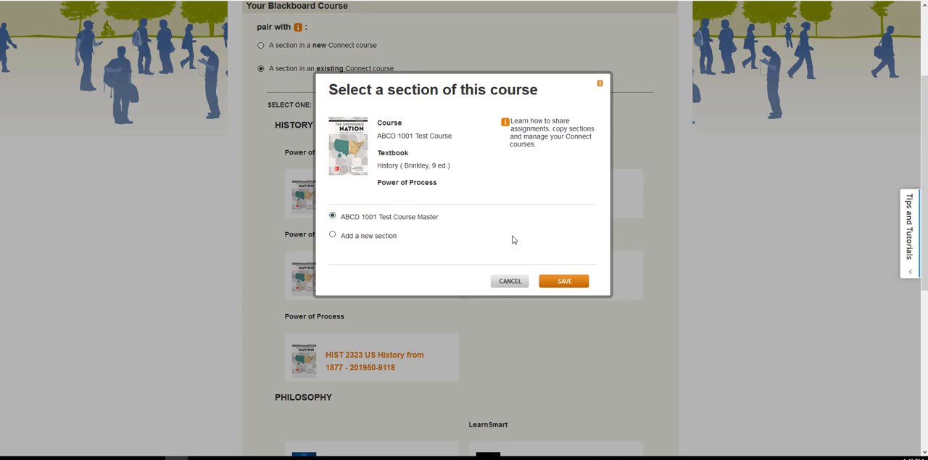
click(564, 282)
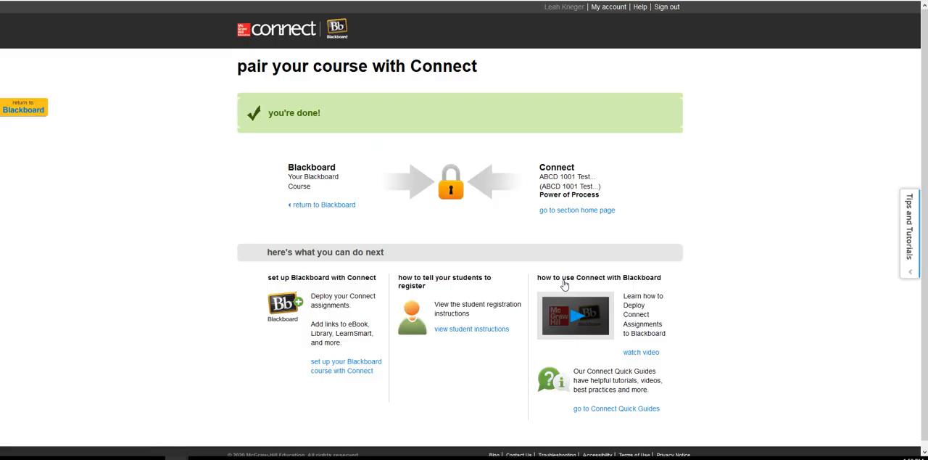
click(24, 109)
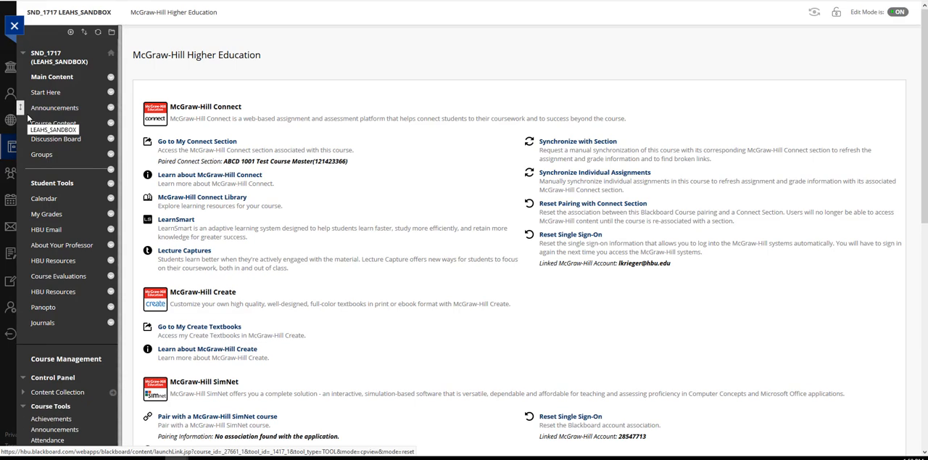
- Add a McGraw-Hill Connect Library link to the Start Here area from the McGraw-Hill Connect content tools
click(56, 125)
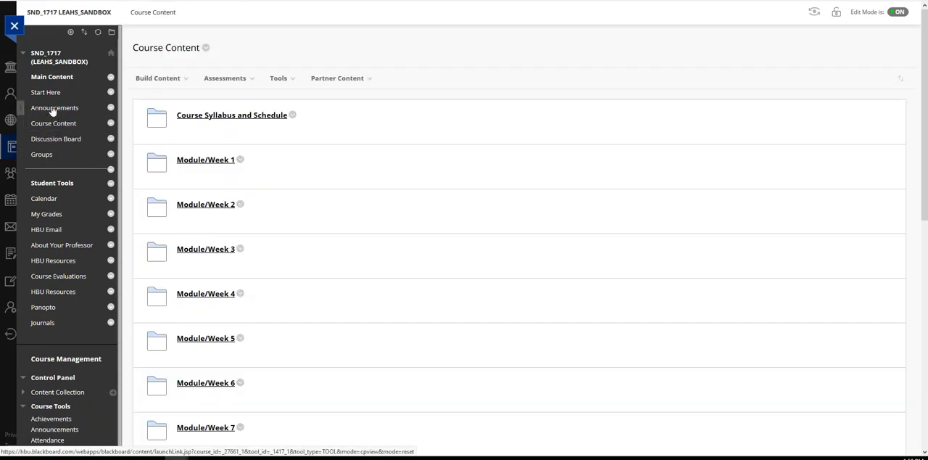
click(46, 93)
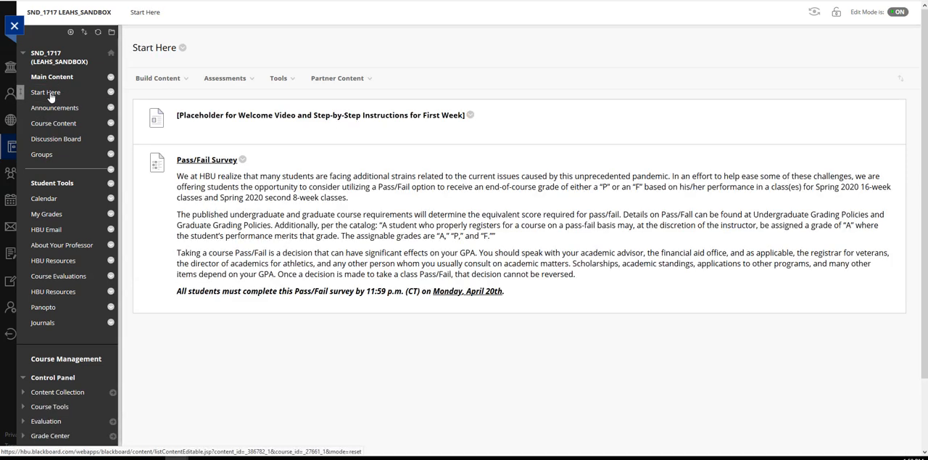
click(293, 78)
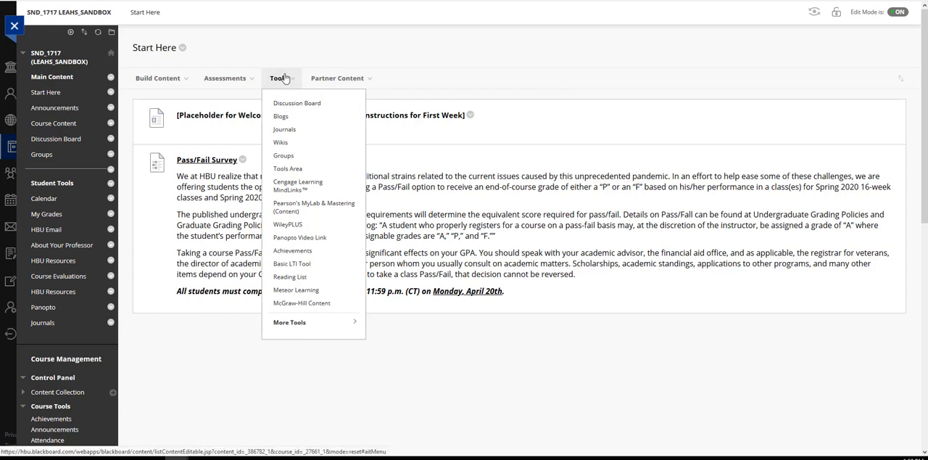
click(301, 304)
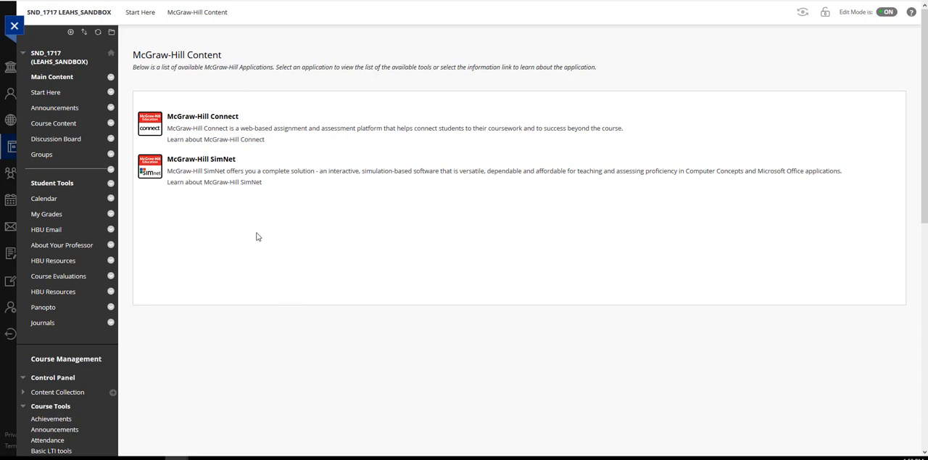
click(205, 118)
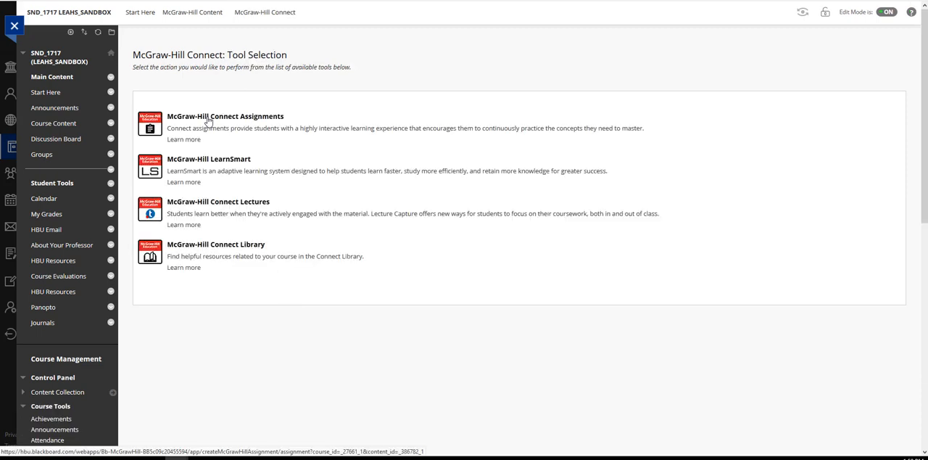
click(226, 248)
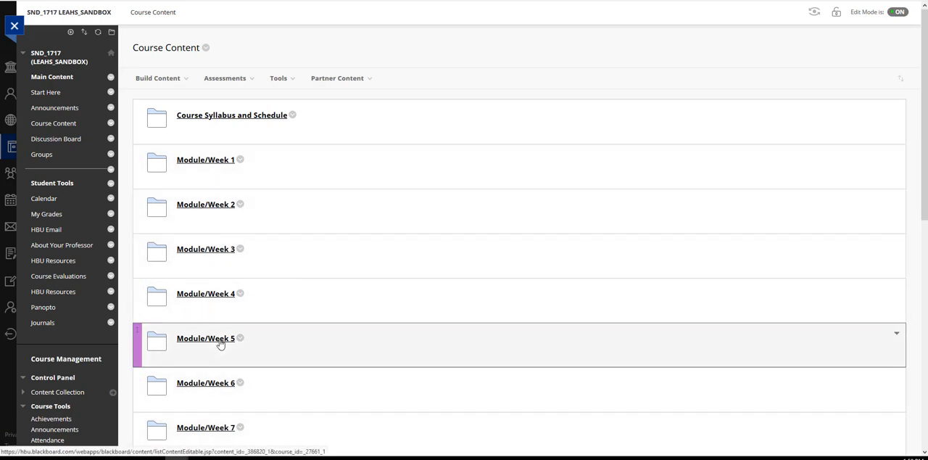
- Add a McGraw-Hill Connect Library link to the Reading & Study folder of Module/Week 5
click(210, 339)
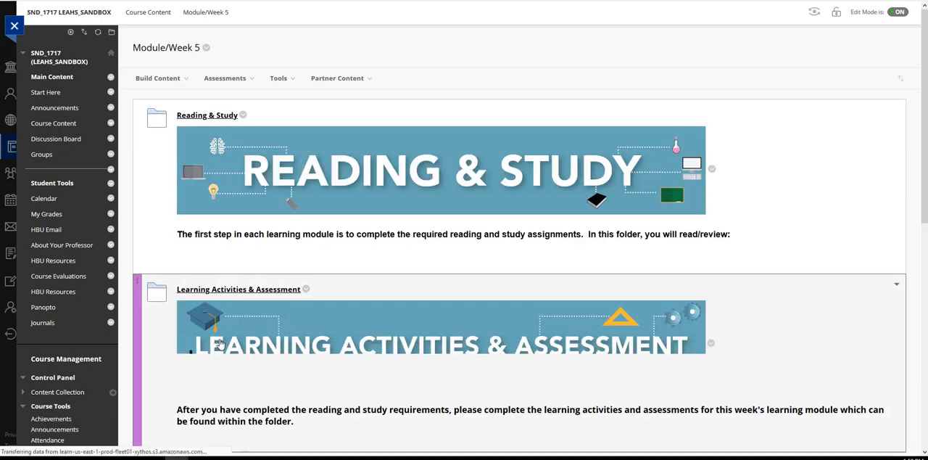
click(214, 114)
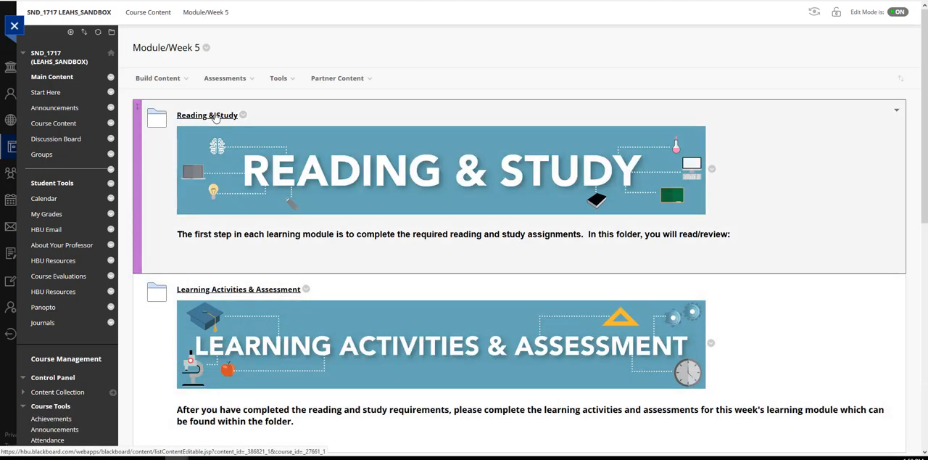
click(253, 81)
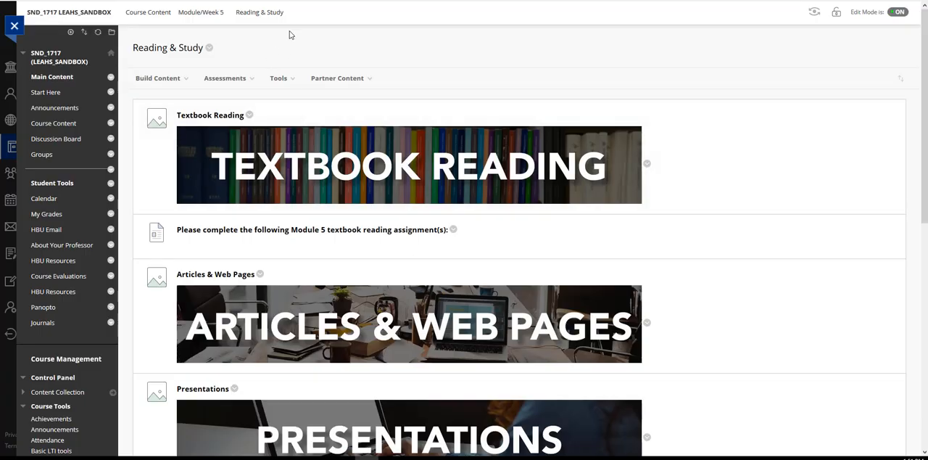
click(280, 78)
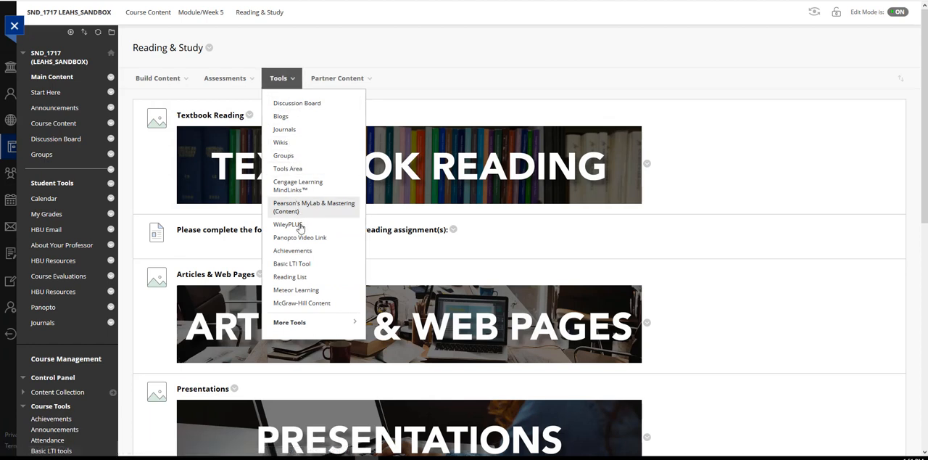
click(311, 305)
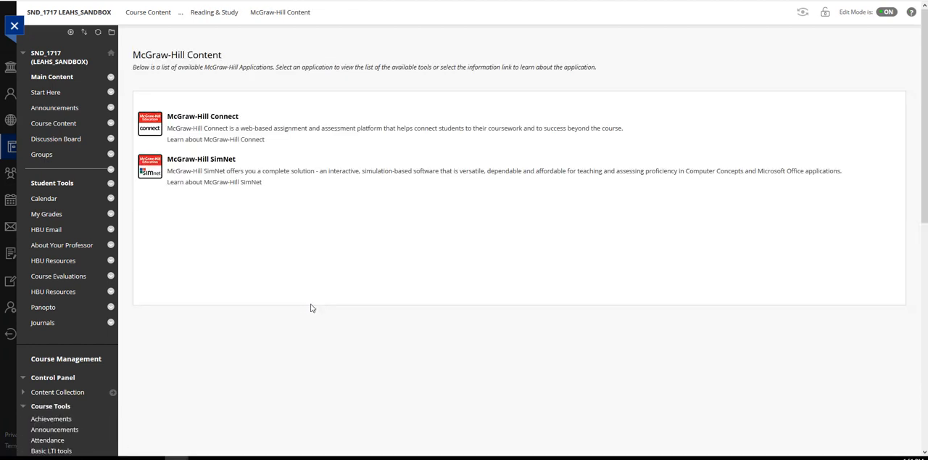
click(214, 118)
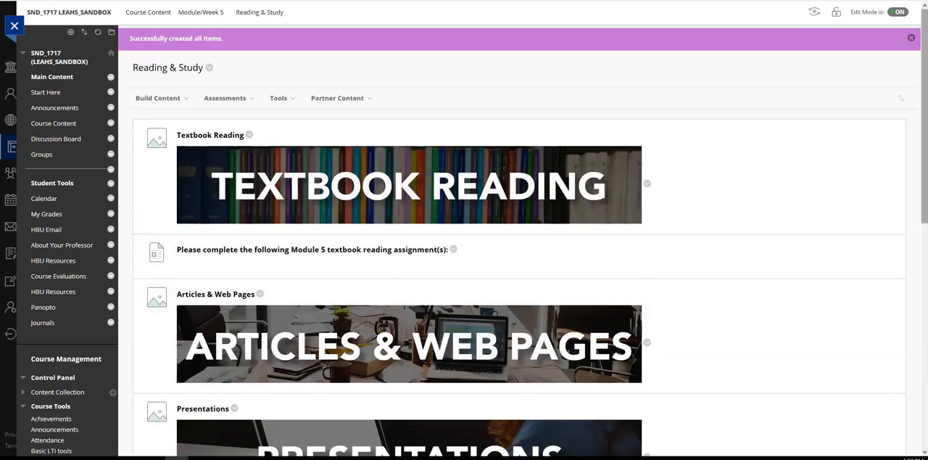
- Move a McGraw-Hill Connect Library link directly below the Module 5 textbook reading item and check that link before returning to Blackboard
drag(925, 139, 924, 273)
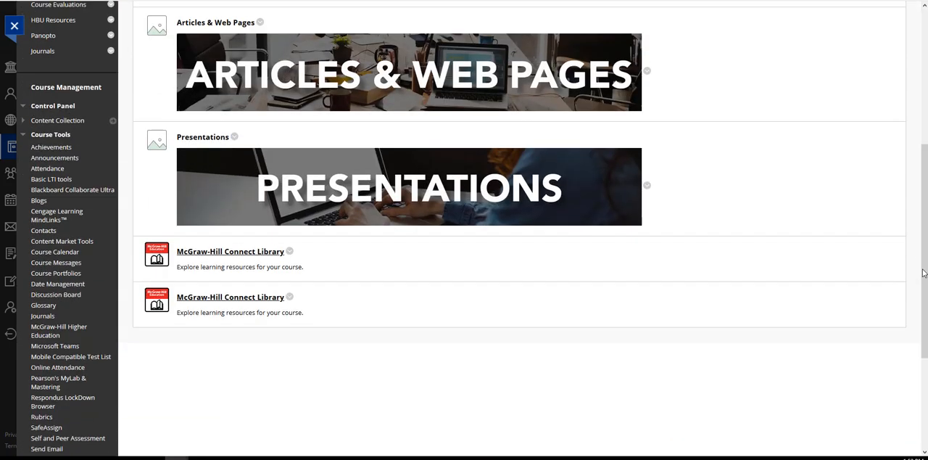
drag(138, 250, 214, 225)
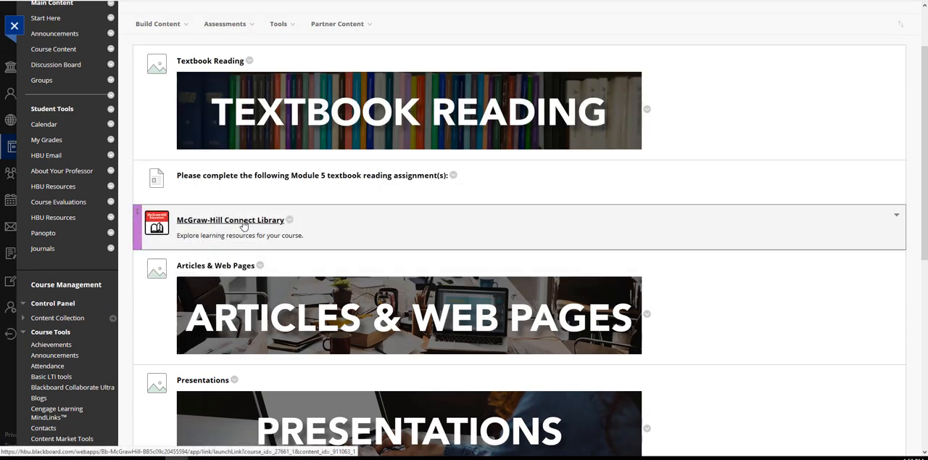
click(243, 221)
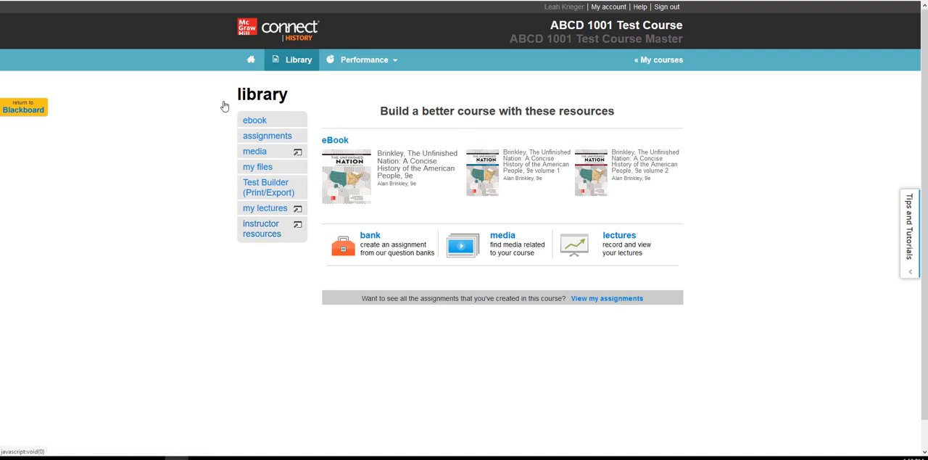
click(23, 109)
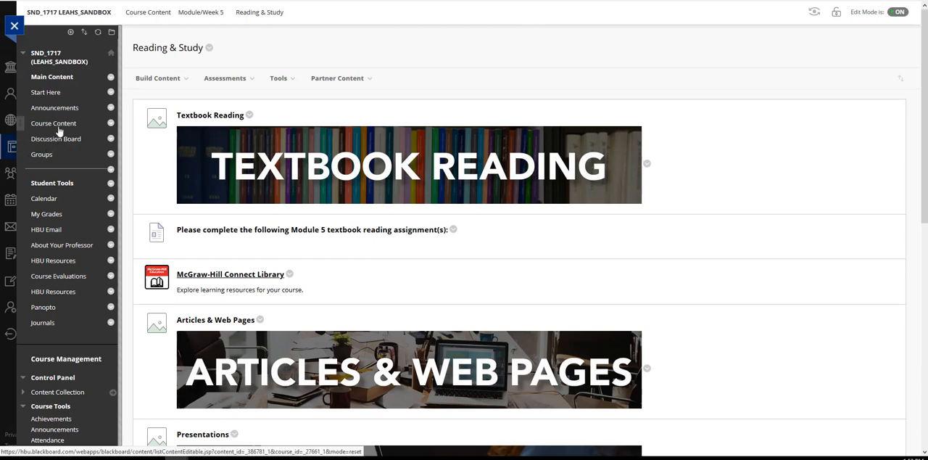
- Open the Learning Activities & Assessment folder of Module/Week 5 from the course content
click(61, 130)
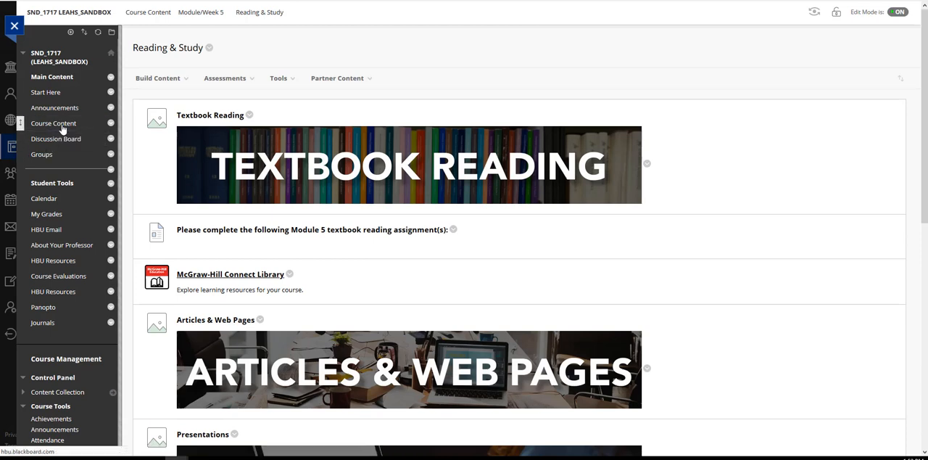
click(217, 338)
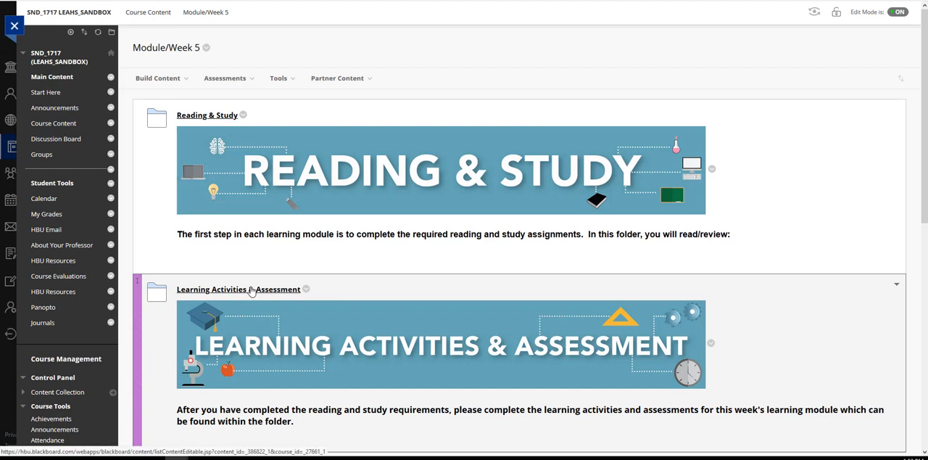
click(251, 289)
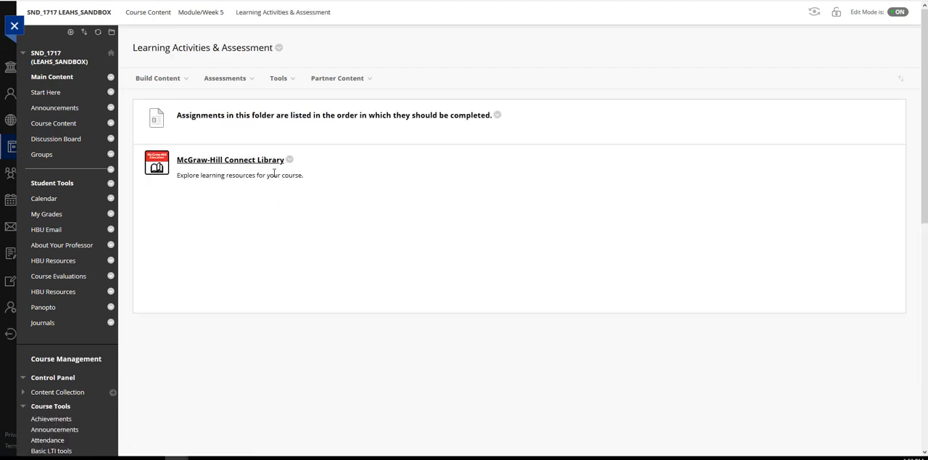
- Add the Map Activity 1 Connect assignment to the Week 5 Learning Activities & Assessment folder, keeping Highest Grade scoring and the Assignment category
click(280, 79)
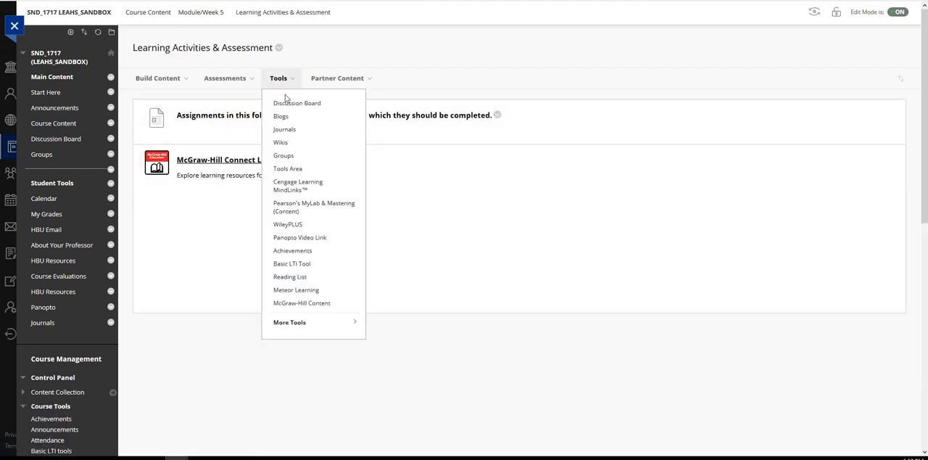
click(315, 304)
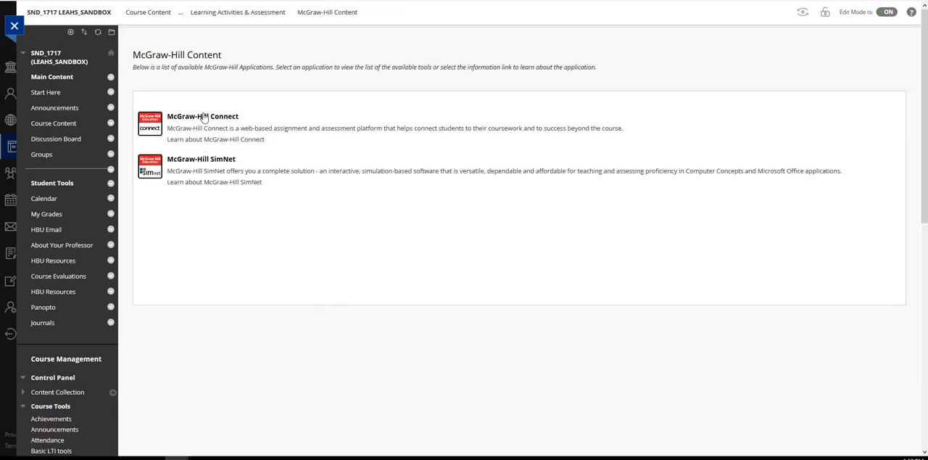
click(204, 118)
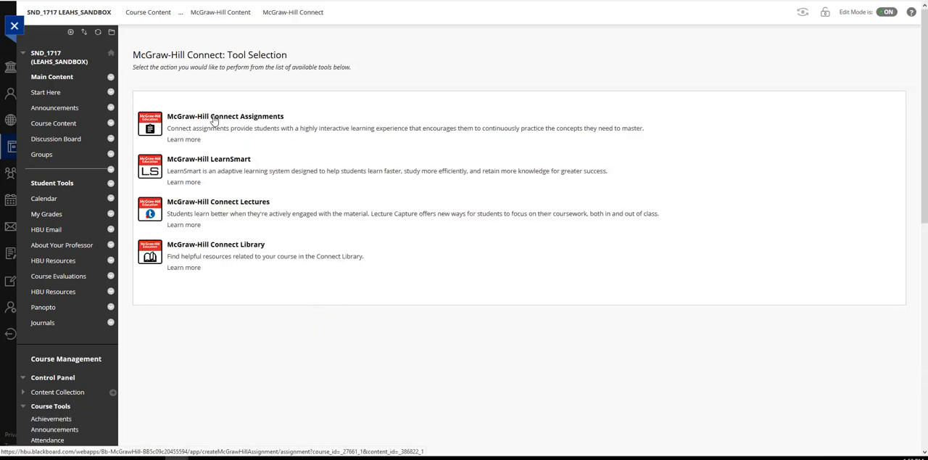
click(214, 118)
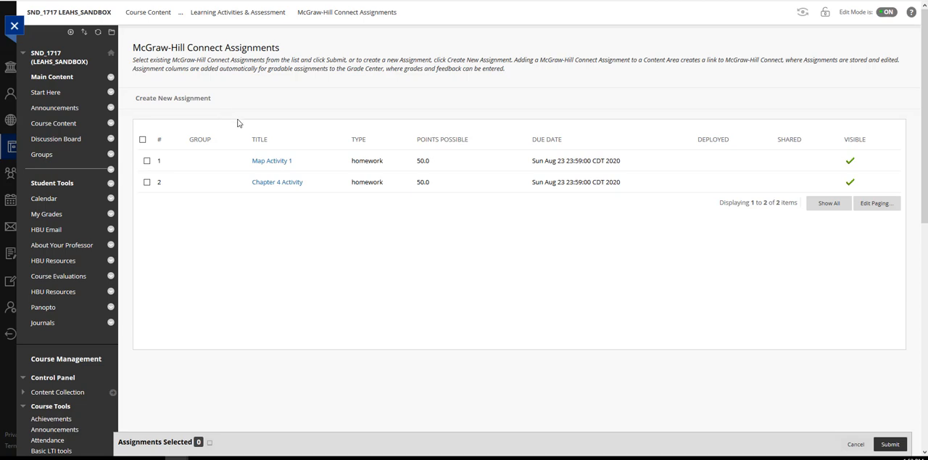
click(147, 162)
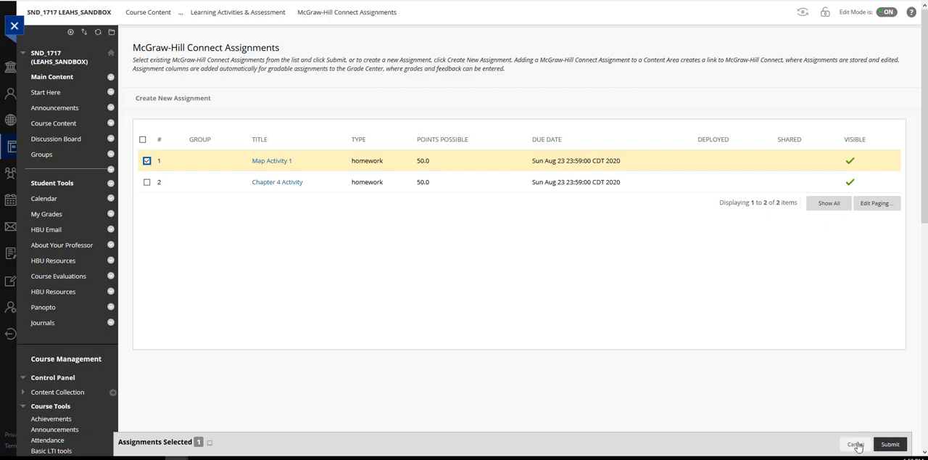
click(854, 446)
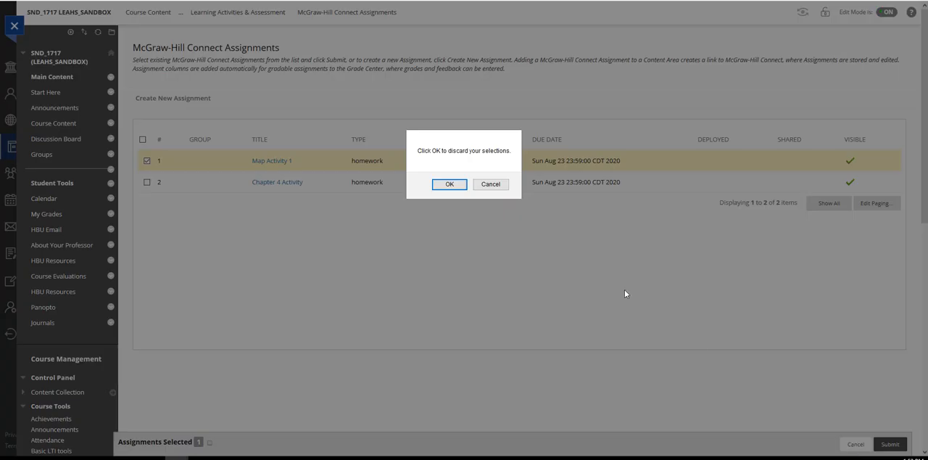
click(486, 185)
click(889, 444)
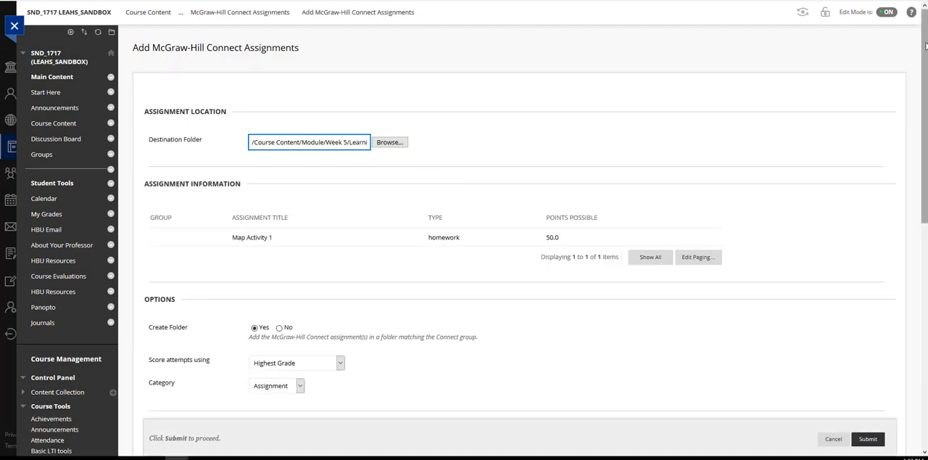
scroll(508, 228, down, 2)
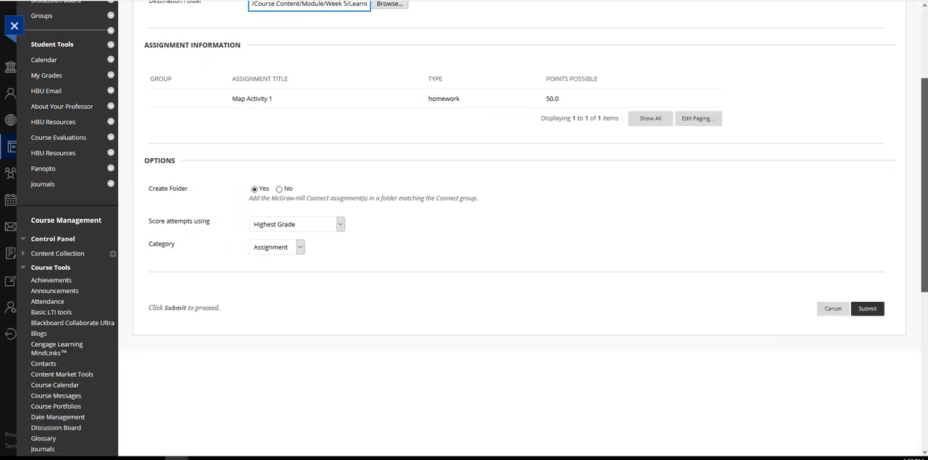
scroll(472, 228, up, 1)
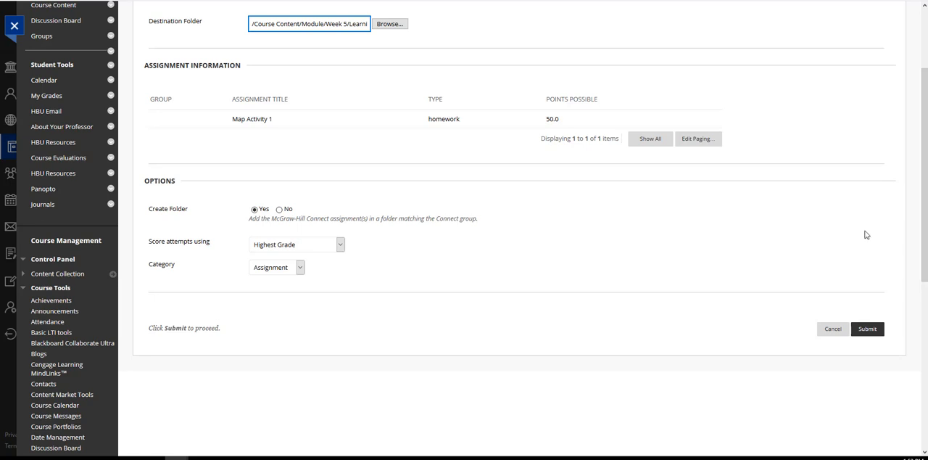
click(869, 330)
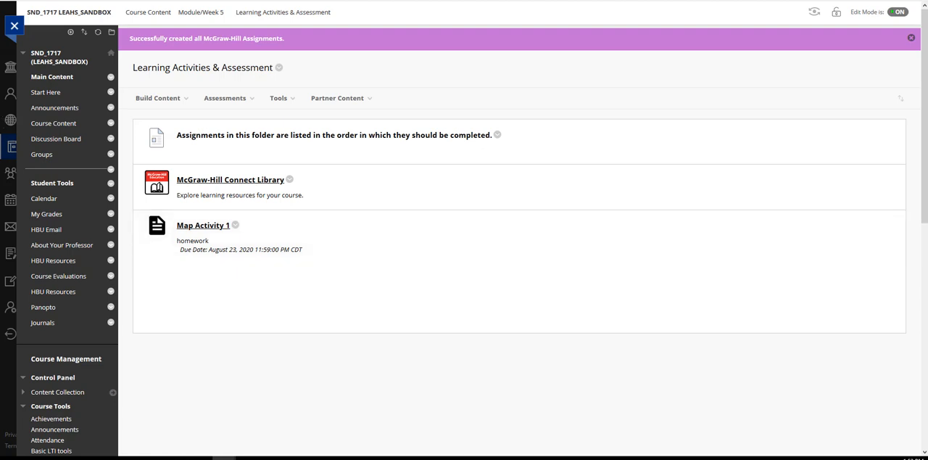
- Switch to Connect, open Chapter 5 Assignment for editing, select its name, and save and exit the assignment
click(153, 458)
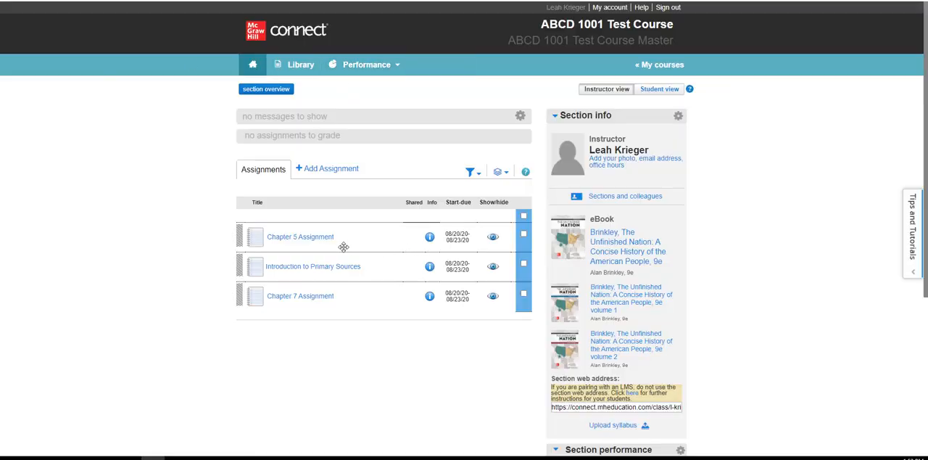
click(285, 241)
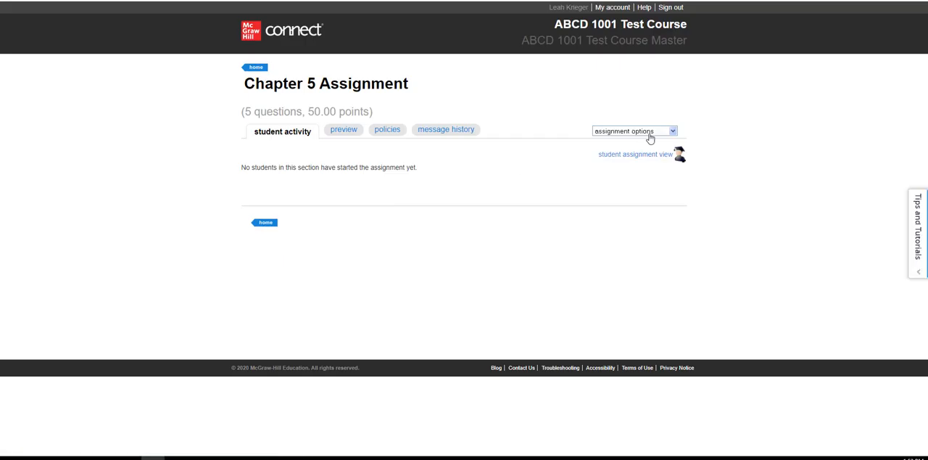
click(655, 137)
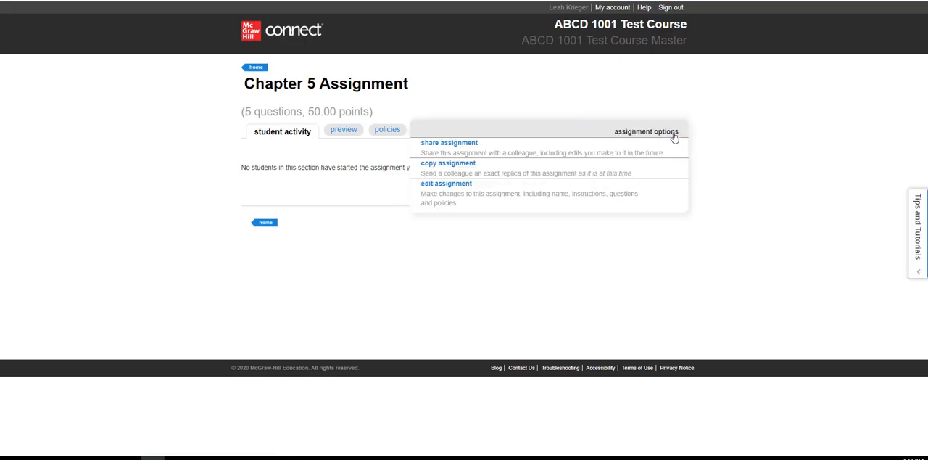
click(468, 204)
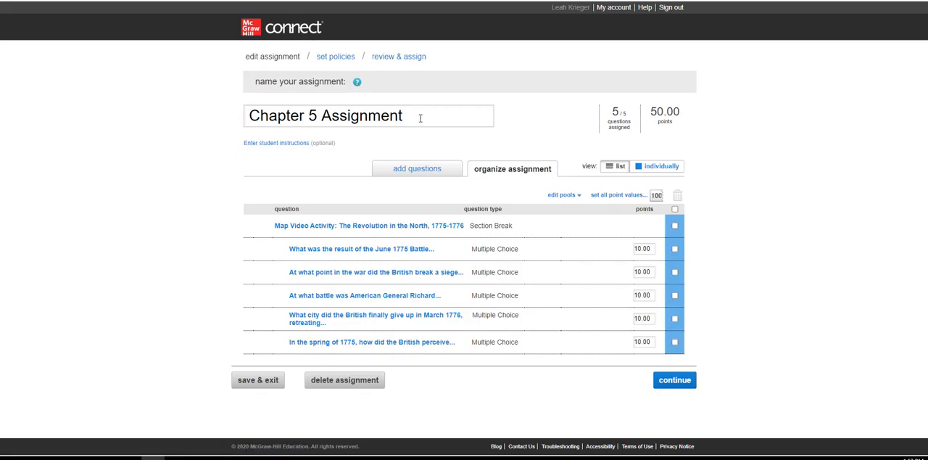
drag(421, 115, 222, 115)
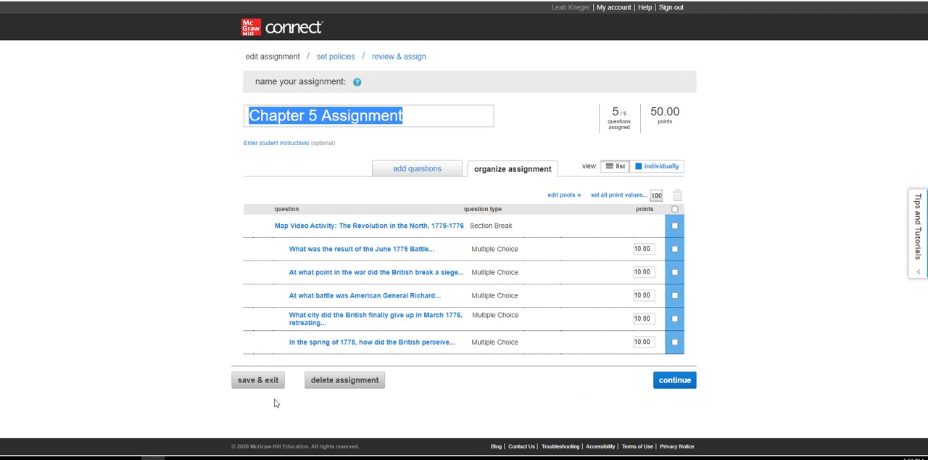
click(262, 380)
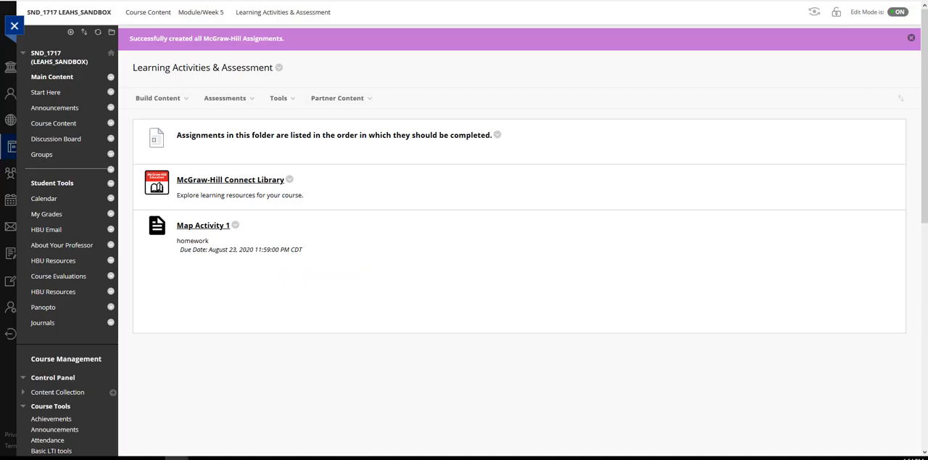
- Back in Blackboard, open the McGraw-Hill Higher Education course tool and synchronize the course with its paired Connect section
click(159, 98)
scroll(783, 315, down, 4)
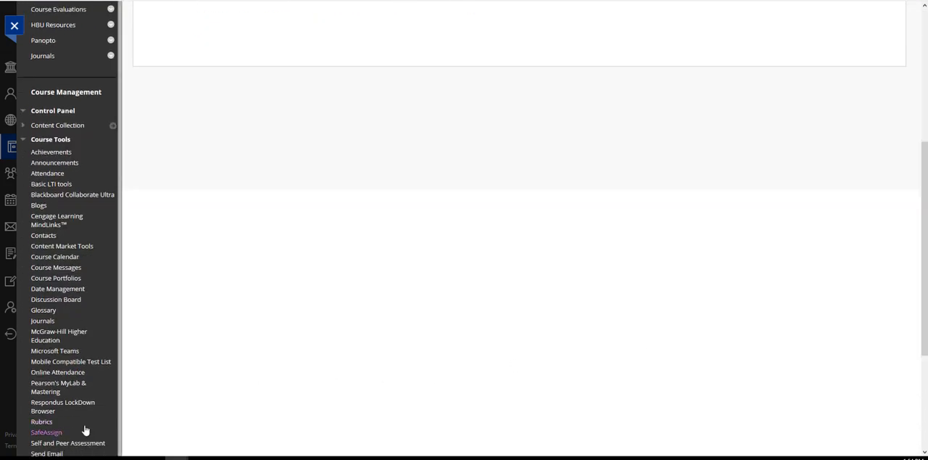
click(56, 337)
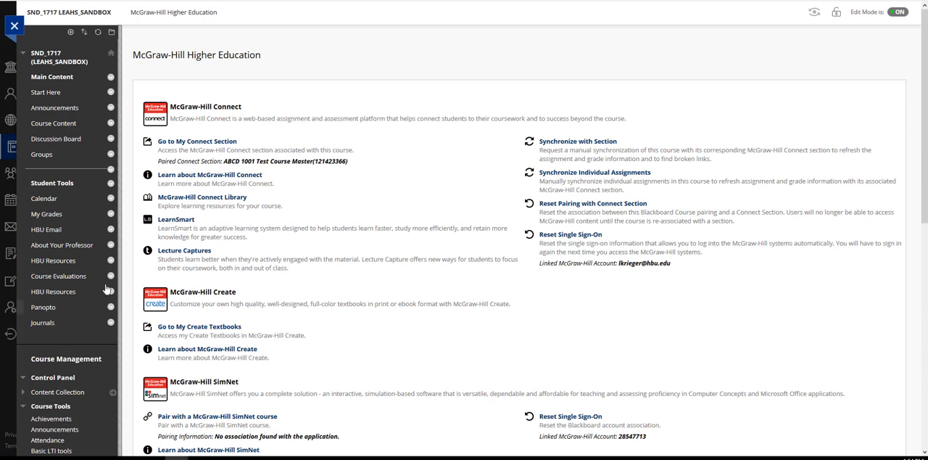
click(579, 142)
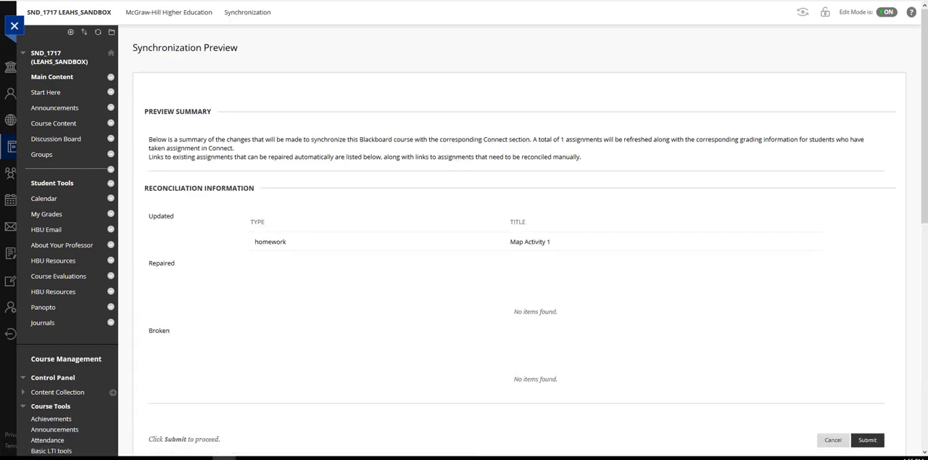
click(868, 440)
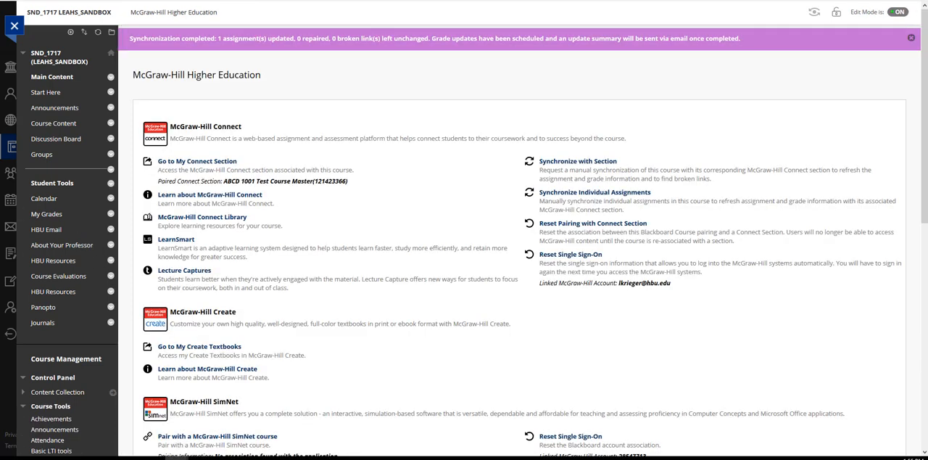
- Synchronize individual assignments with Connect, selecting all active assignments including Map Activity 1
click(581, 194)
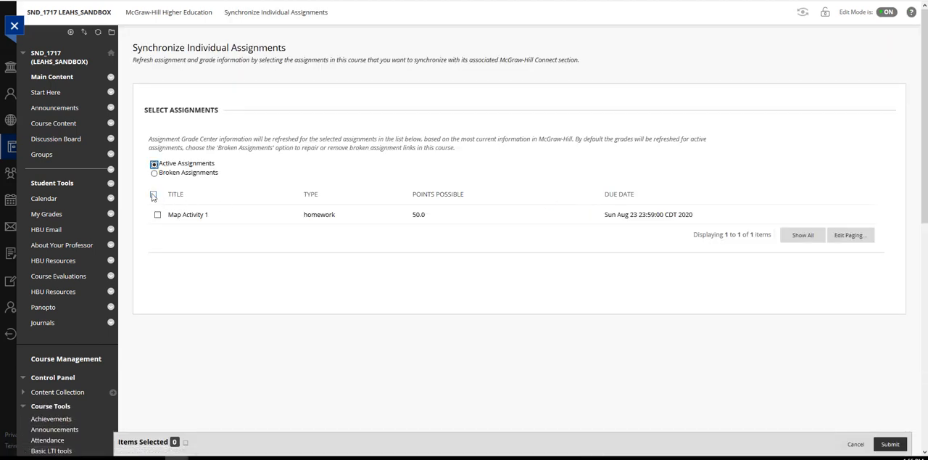
click(153, 194)
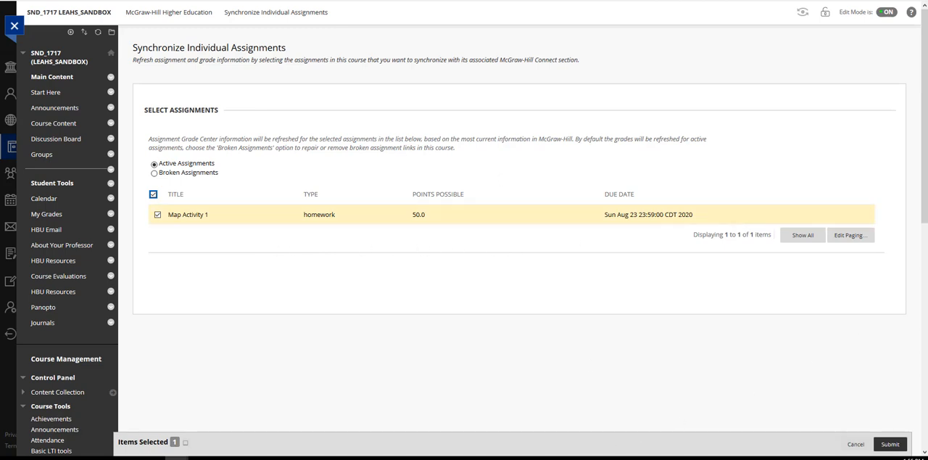
scroll(922, 152, down, 2)
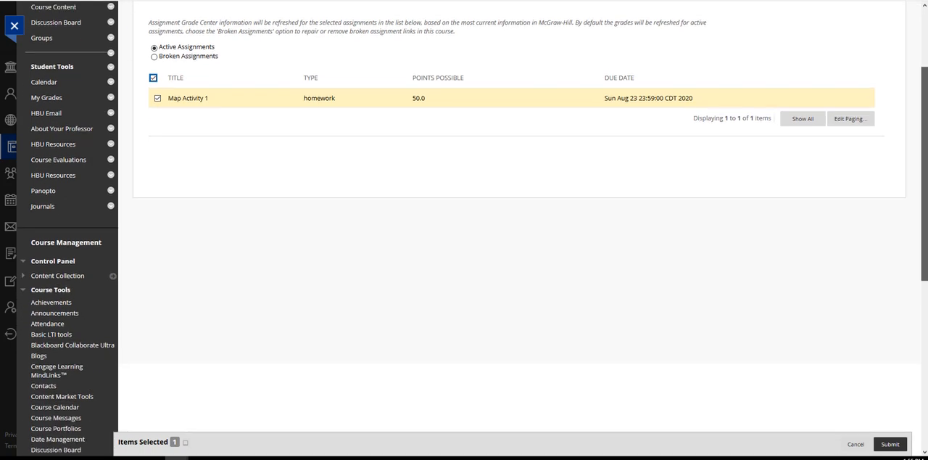
click(890, 444)
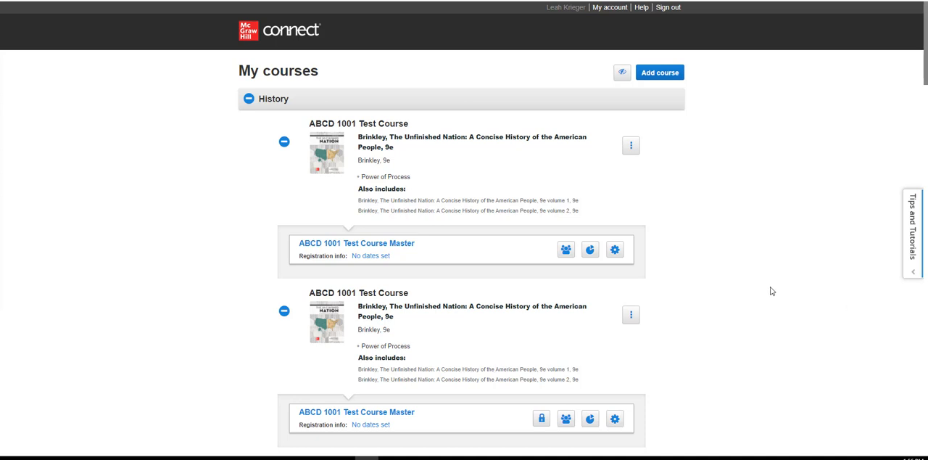
click(614, 251)
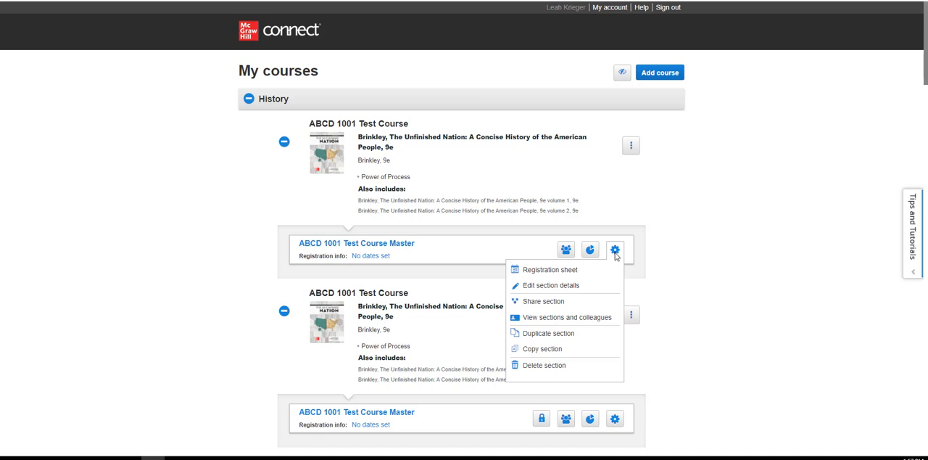
click(566, 335)
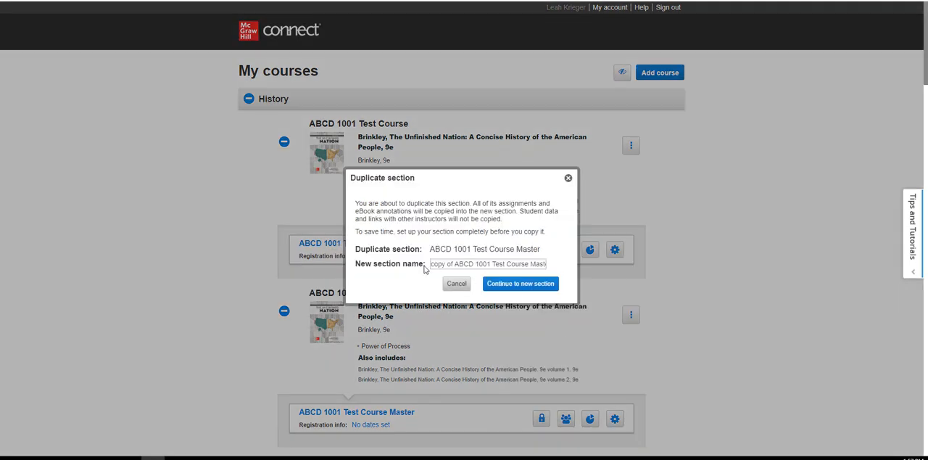
drag(430, 265, 573, 271)
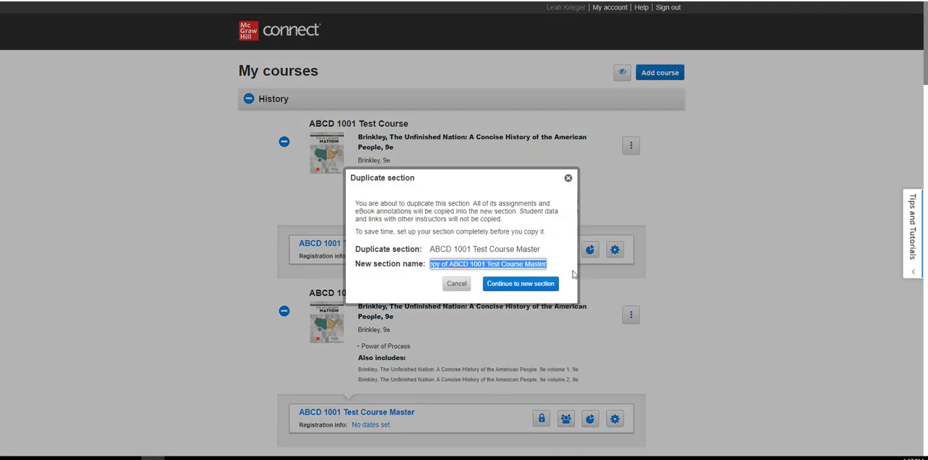
key(BackSpace)
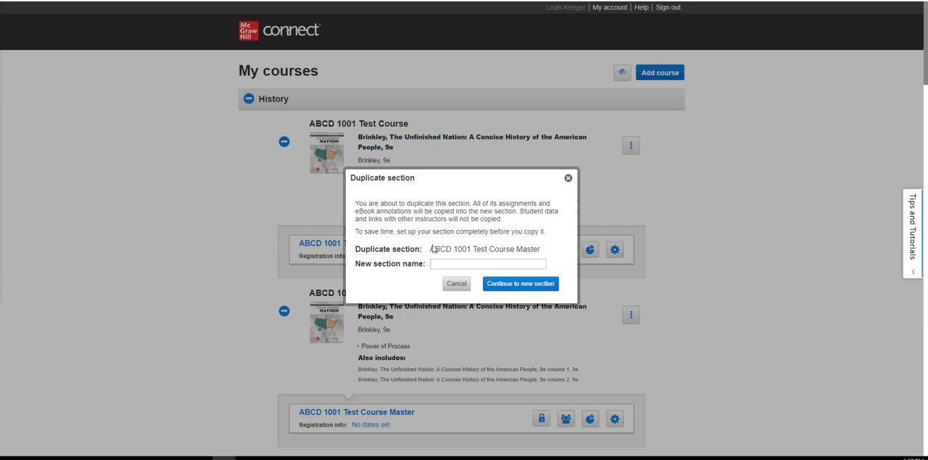
click(451, 264)
text(202030)
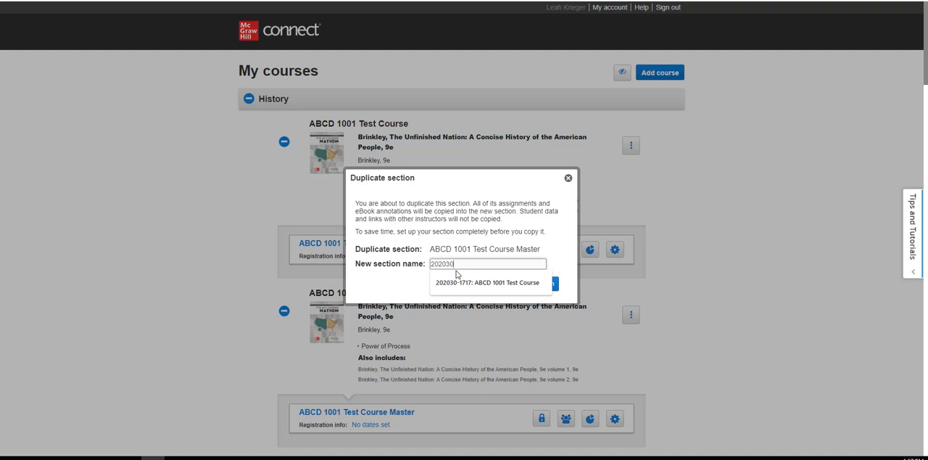
text(-7562)
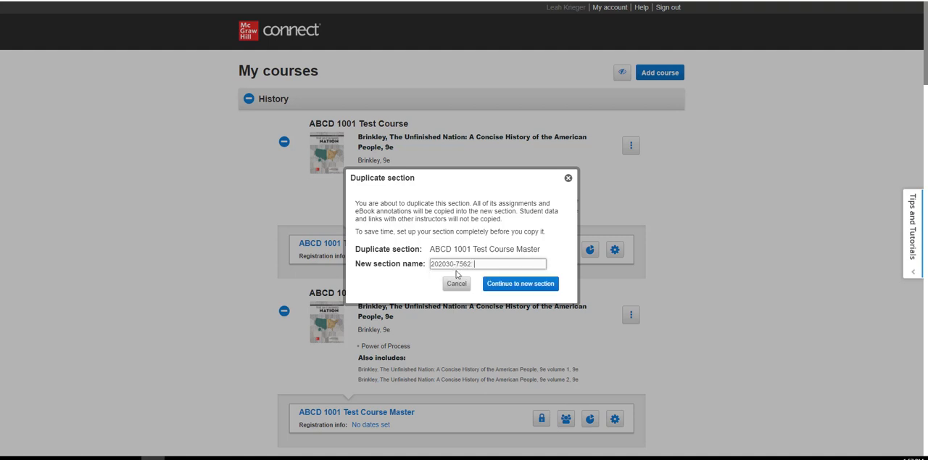
text(: HIST 2313 B01)
text(US History to 1877)
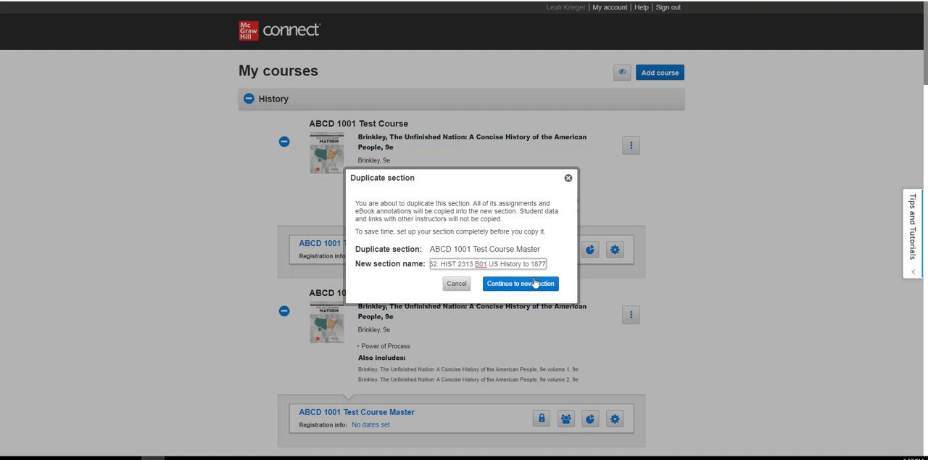
click(534, 288)
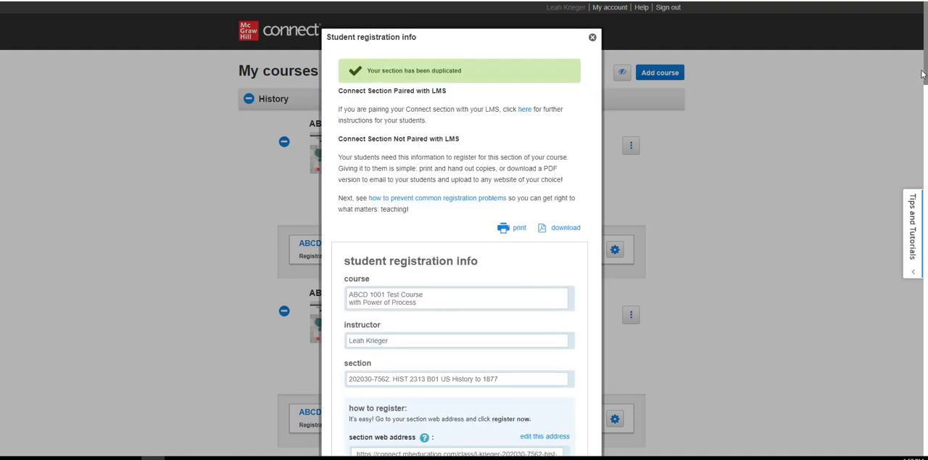
- Review the student registration info, continue to the duplicated section, and return to the My courses list
drag(926, 70, 927, 104)
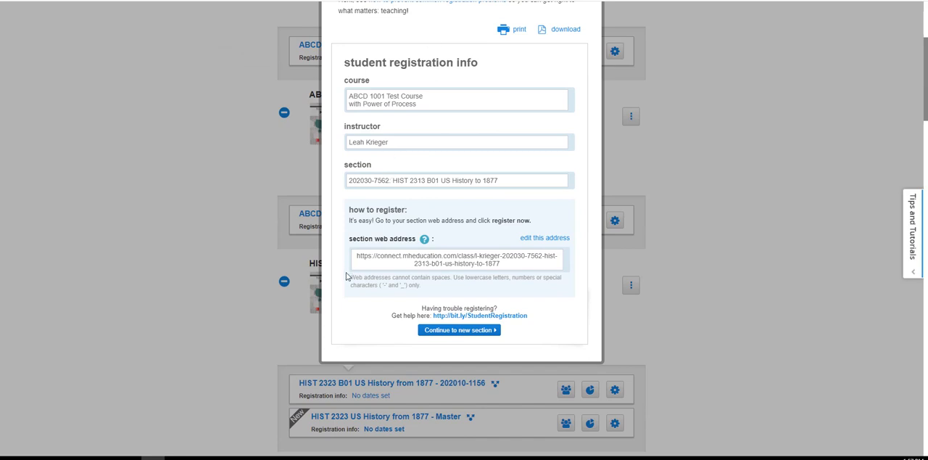
click(460, 331)
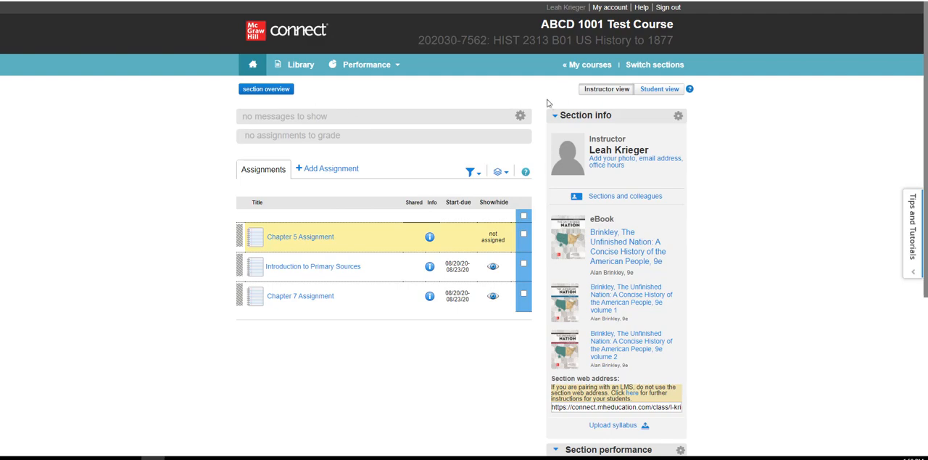
click(588, 73)
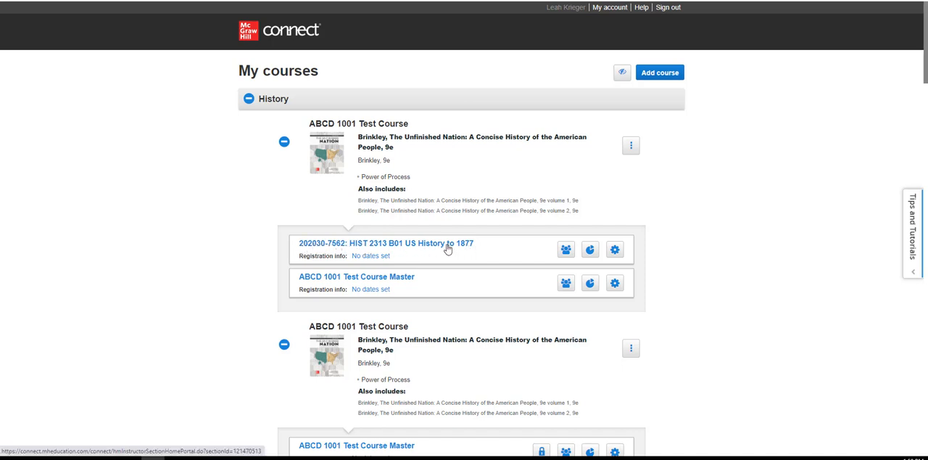
click(616, 251)
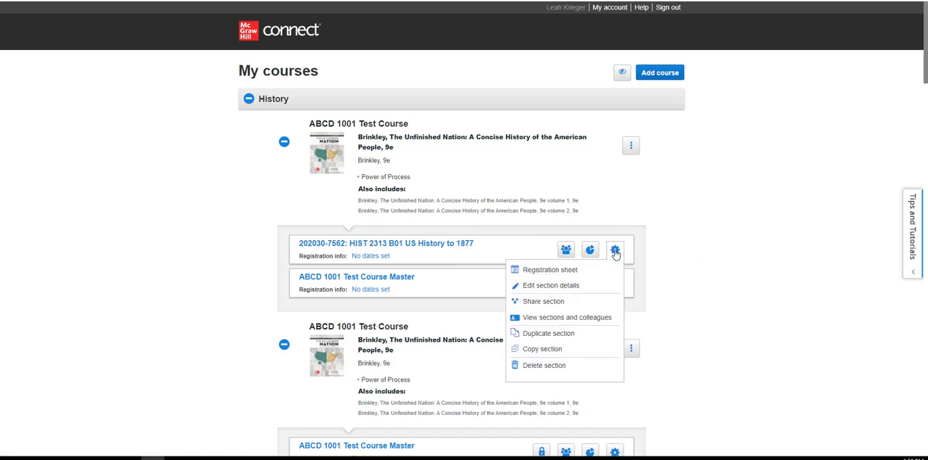
click(544, 302)
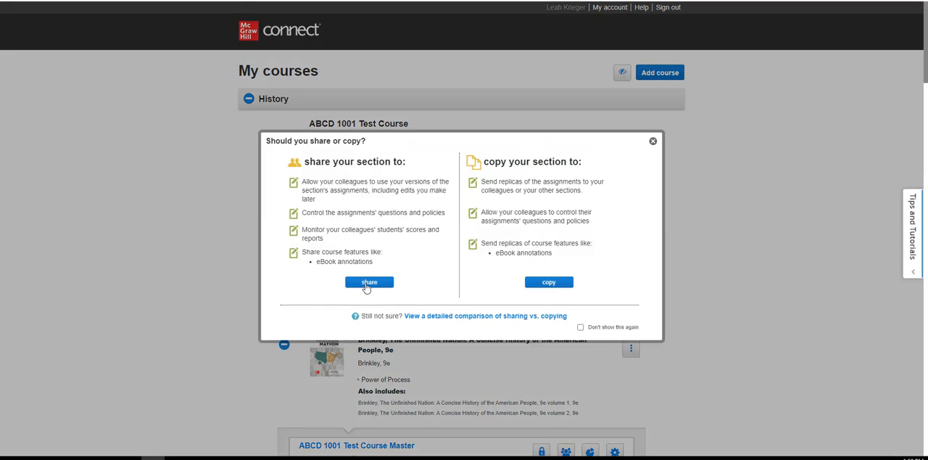
click(368, 283)
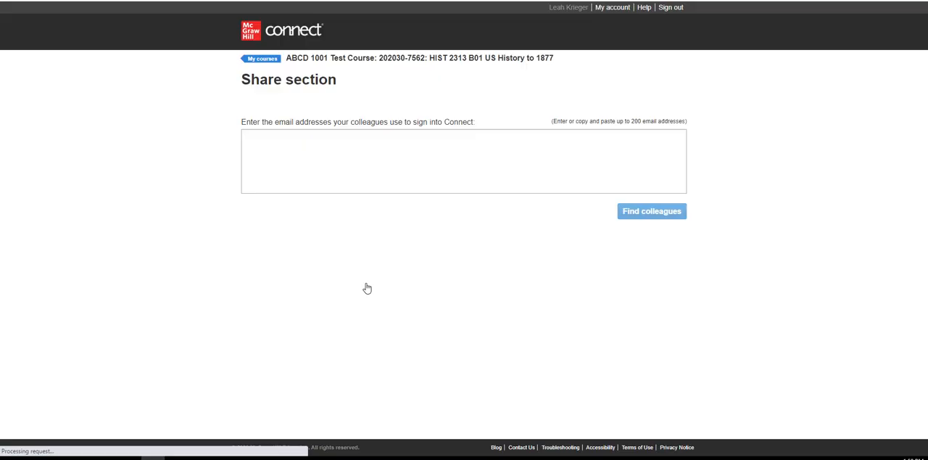
- Find a colleague by their Connect sign-in e-mail address and select them for sharing, but cancel without sharing the section
click(285, 151)
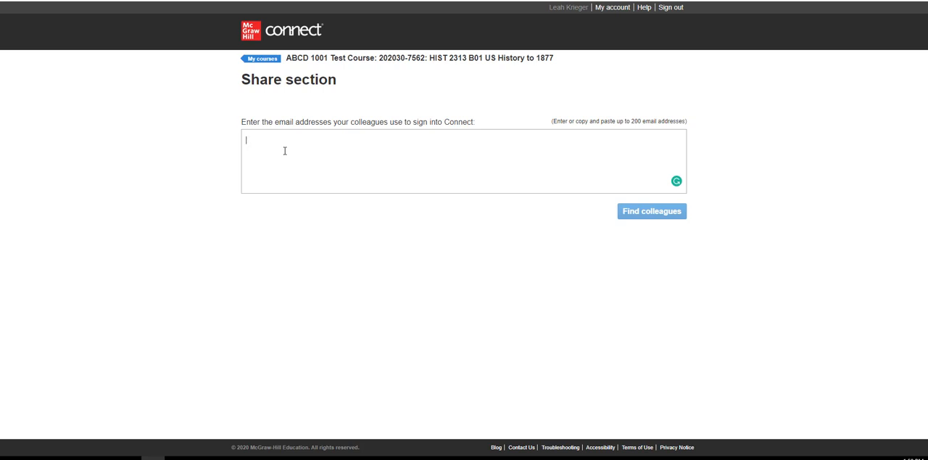
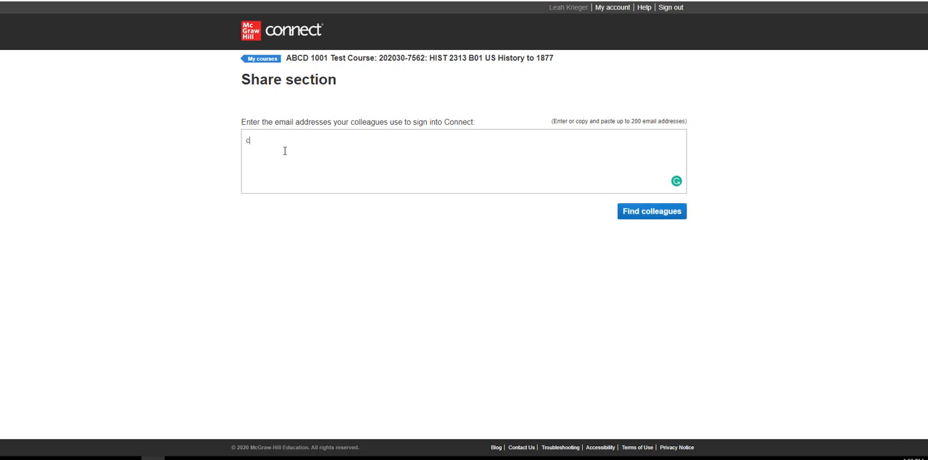
click(628, 212)
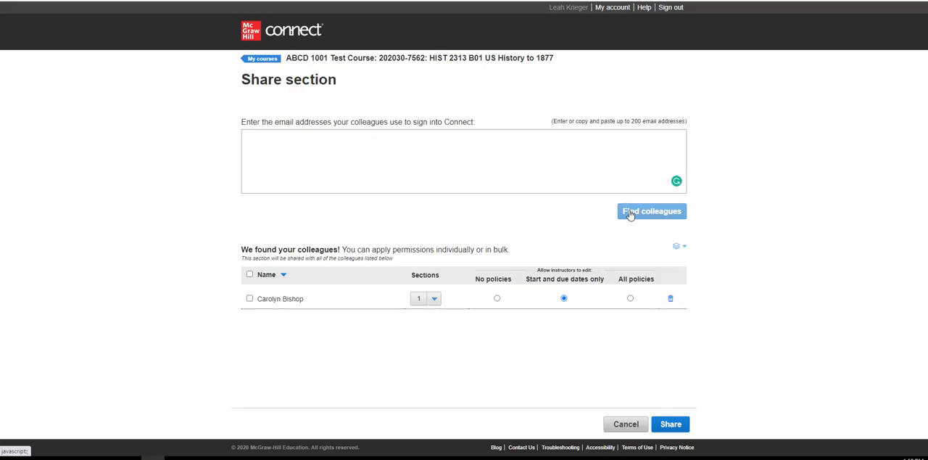
click(250, 300)
click(618, 426)
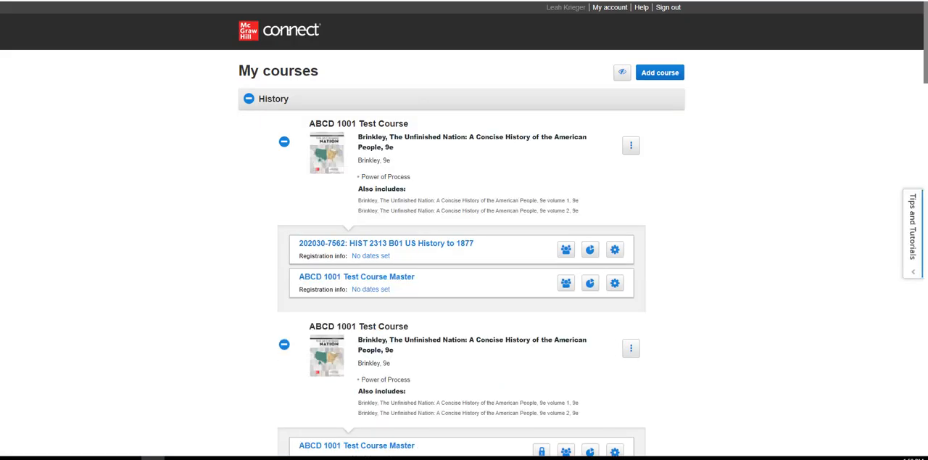